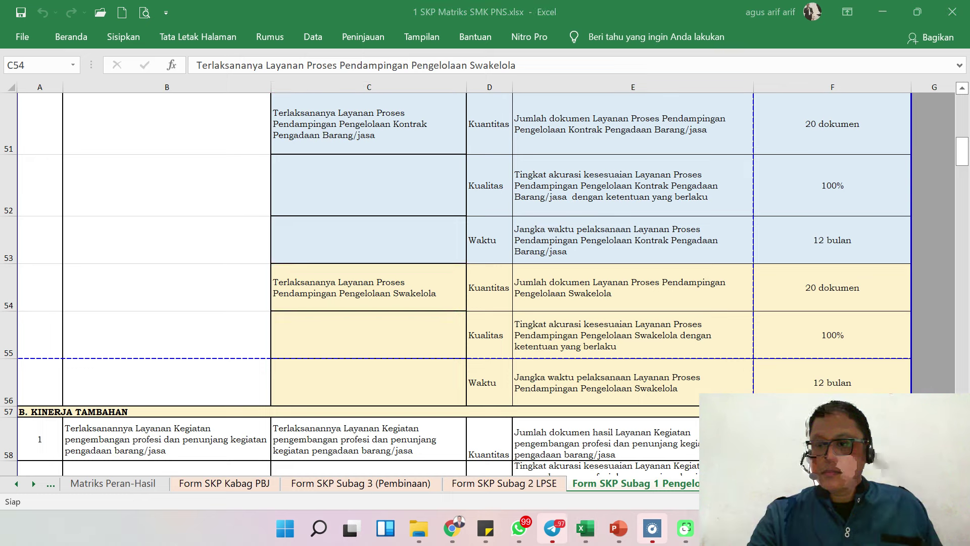
Step: Show the PK Es II sheet with the 2021 performance agreement
left_click(15, 485)
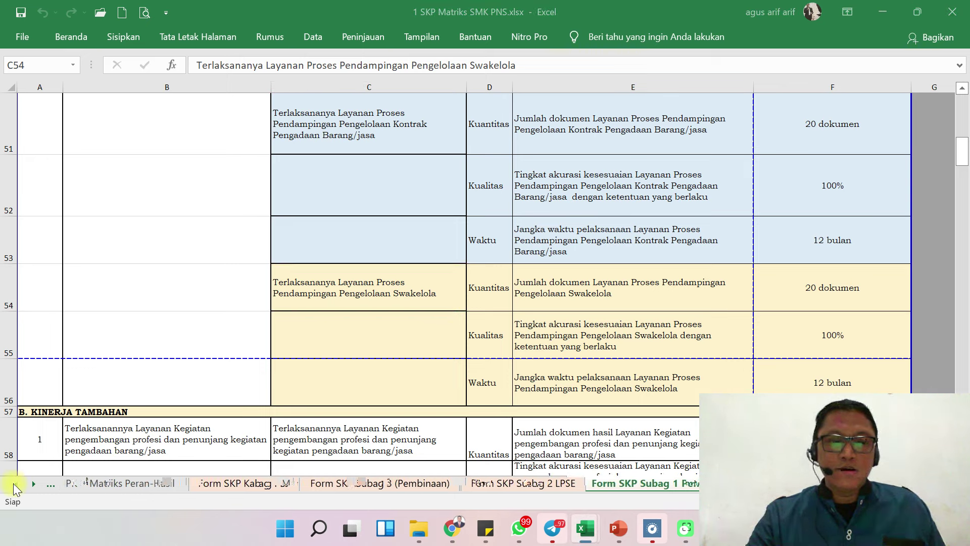
left_click(13, 484)
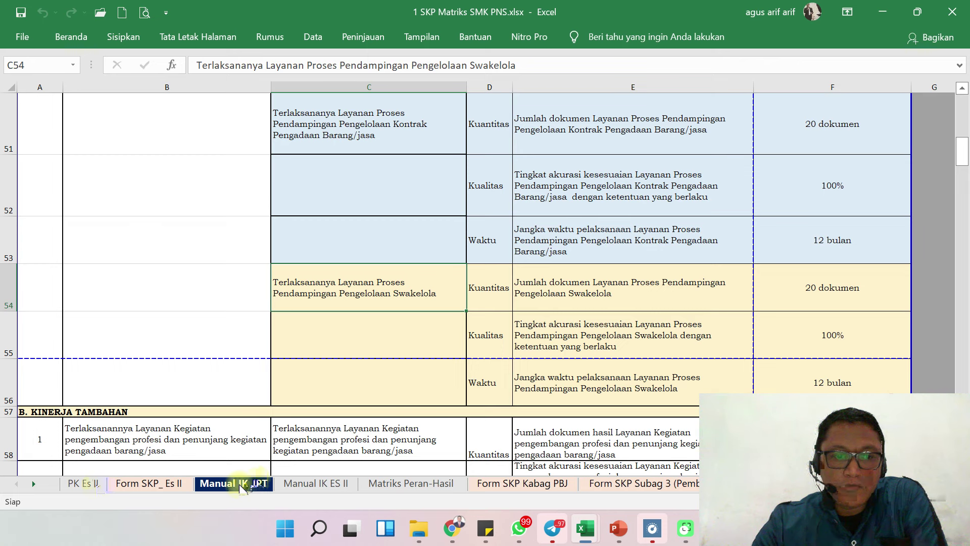
key("ctrl+Page_Up")
key("ctrl+Page_Up")
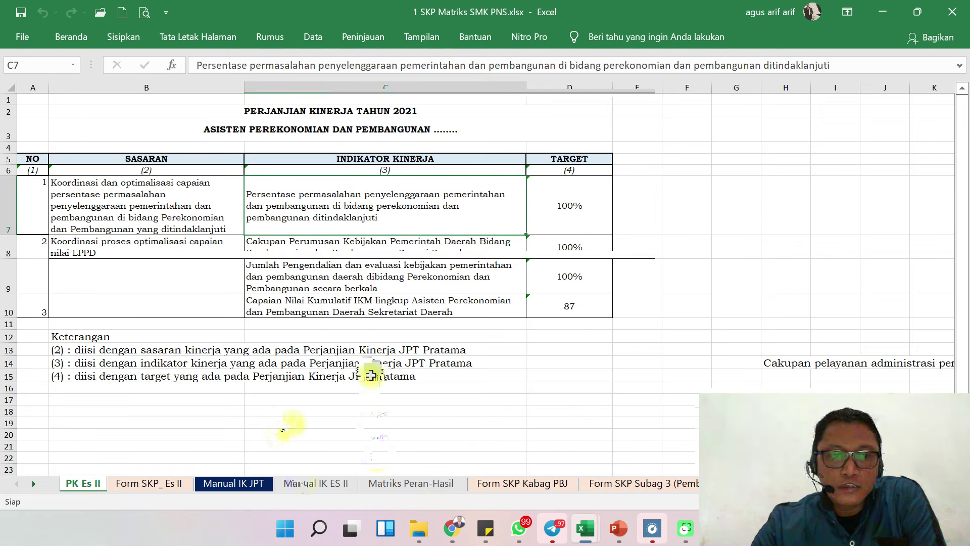
Step: Open the Matriks Peran-Hasil sheet and show it from its first row
key("ctrl+Page_Down")
key("ctrl+Page_Down")
key("ctrl+Page_Down")
key("ctrl+Page_Down")
scroll(410, 389, "up", 10)
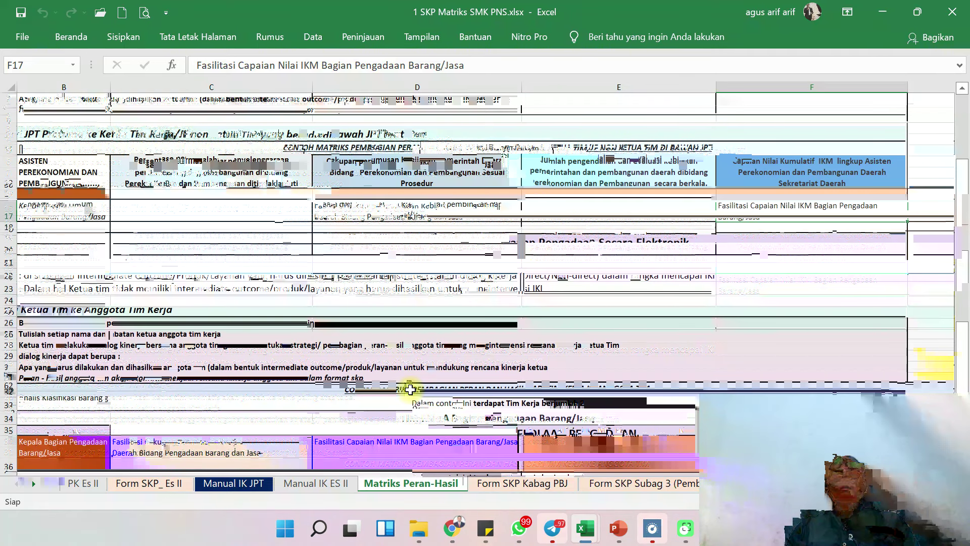
scroll(400, 377, "up", 5)
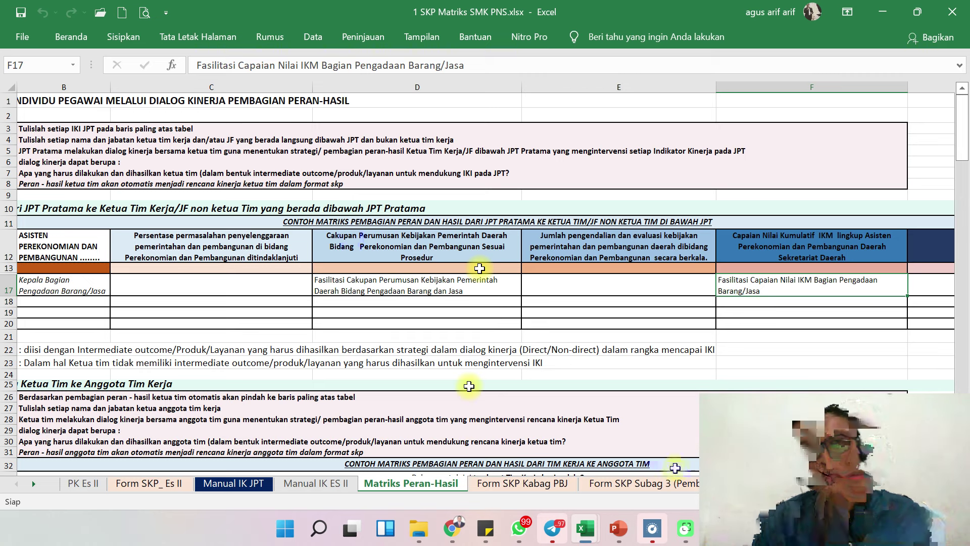
Step: Restore the workbook window from full screen, then reposition and resize it to fill most of the screen
left_click_drag(531, 15, 648, 17)
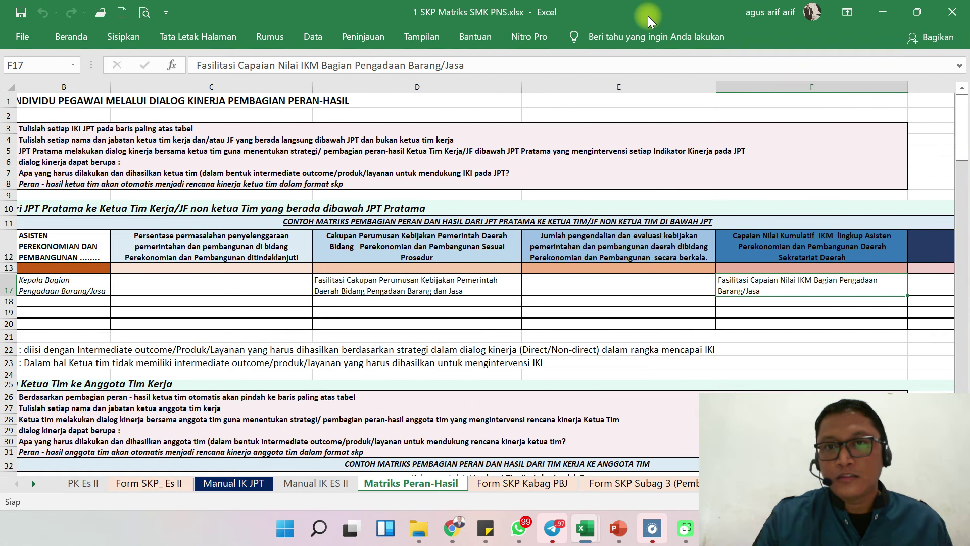
double_click(648, 15)
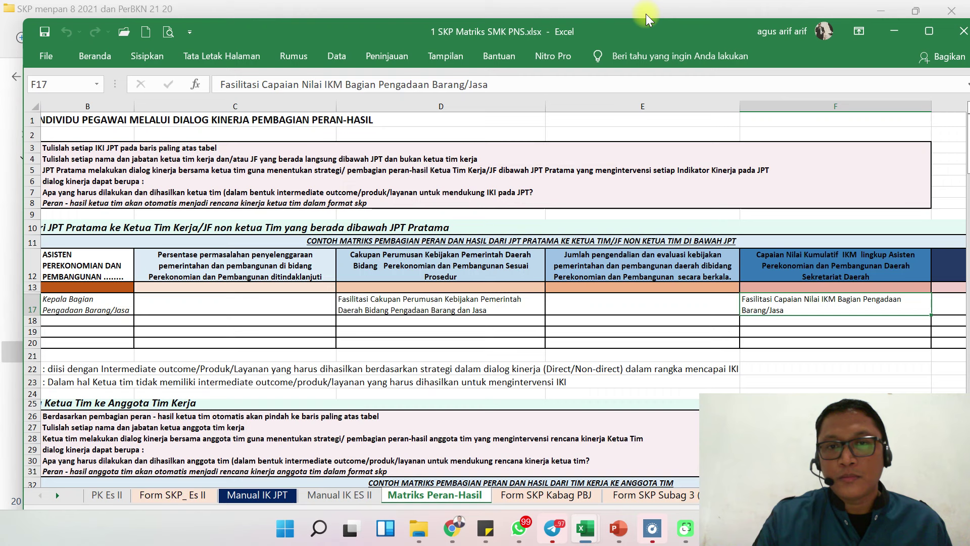
left_click_drag(646, 22, 630, 11)
mouse_move(468, 525)
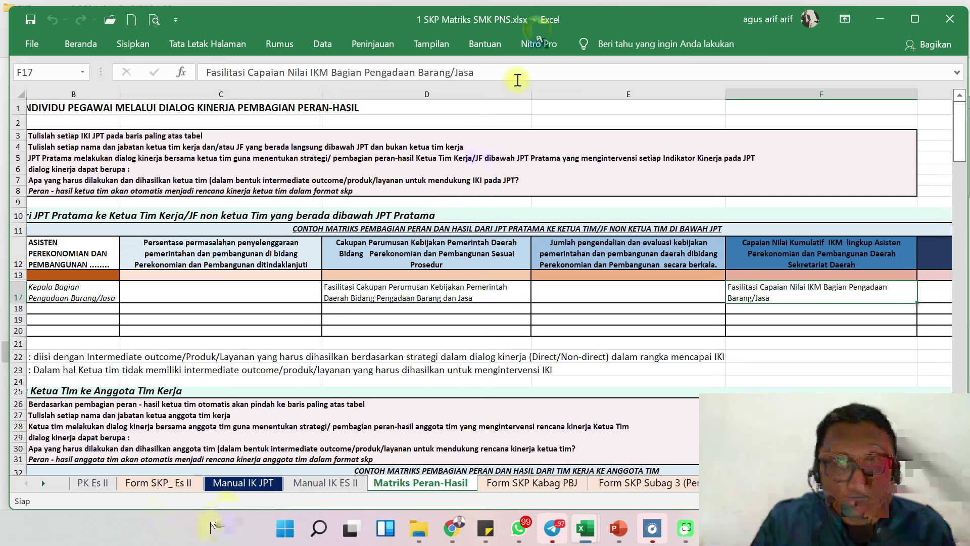
left_click_drag(538, 23, 533, 20)
left_click_drag(448, 506, 451, 399)
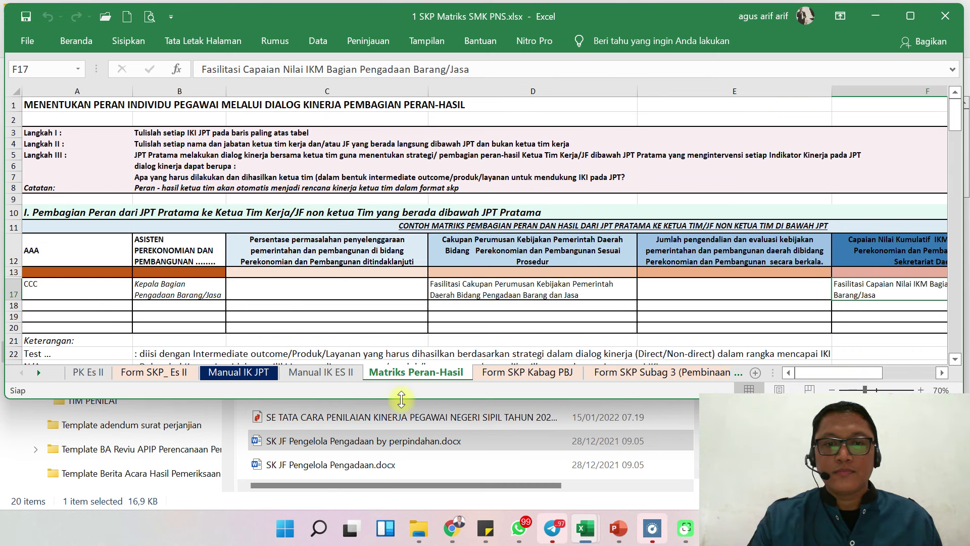
left_click_drag(402, 399, 385, 497)
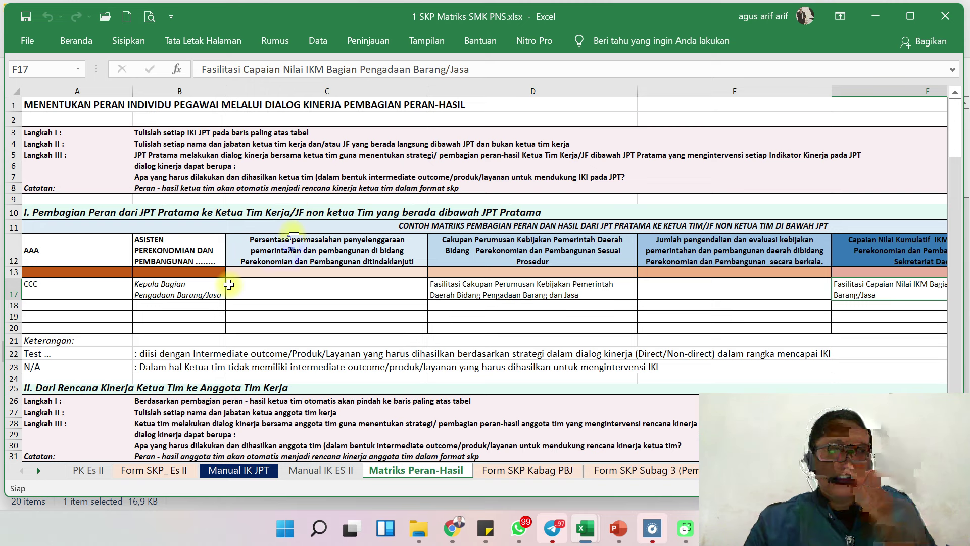
Step: Inspect the JPT Pratama indicator in C12 and the Kepala Bagian Pengadaan Barang/Jasa role entries in D17 and F17
left_click(412, 262)
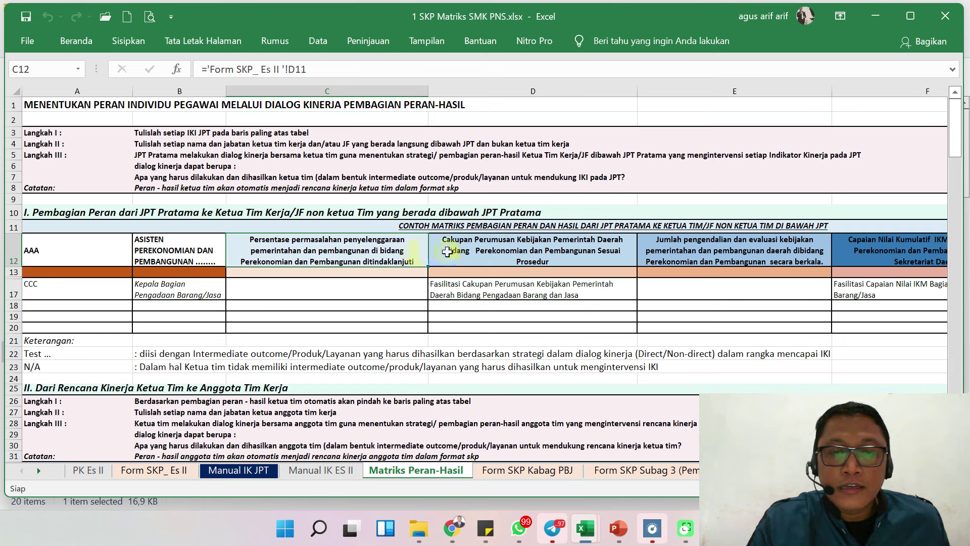
left_click(550, 286)
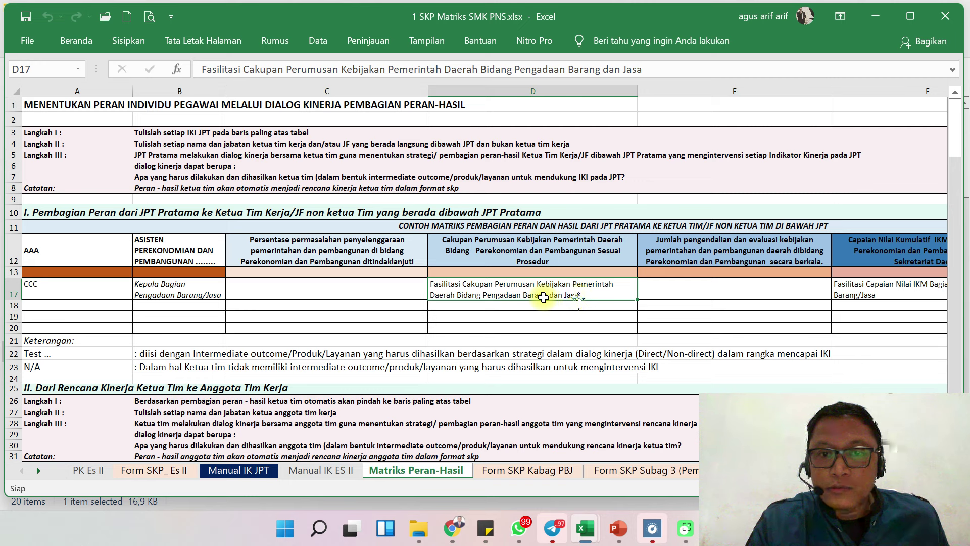
left_click(878, 287)
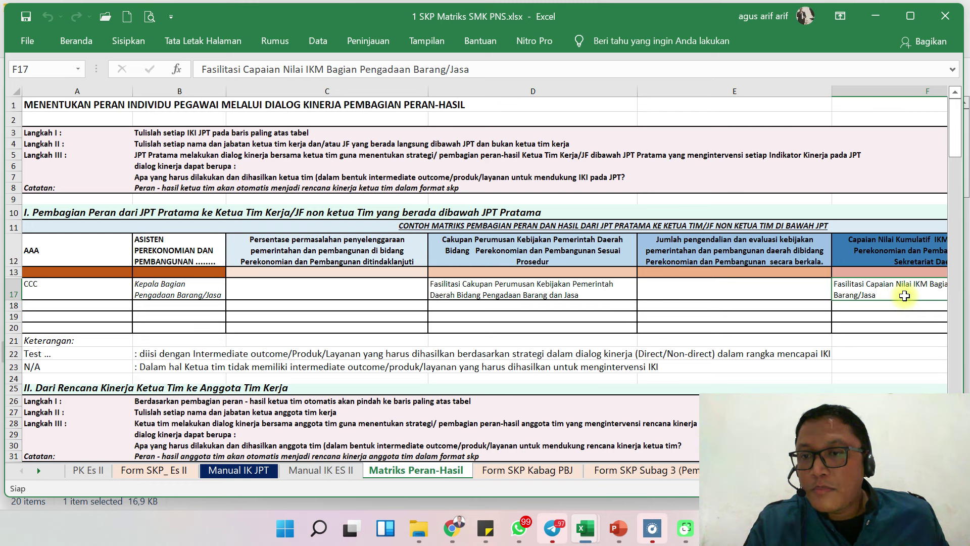
Step: Examine the TIM KERJA Bagian Pengadaan Barang/Jasa matrix, checking cells C37, C36, D37 and D41
scroll(567, 293, "down", 4)
scroll(567, 293, "down", 4)
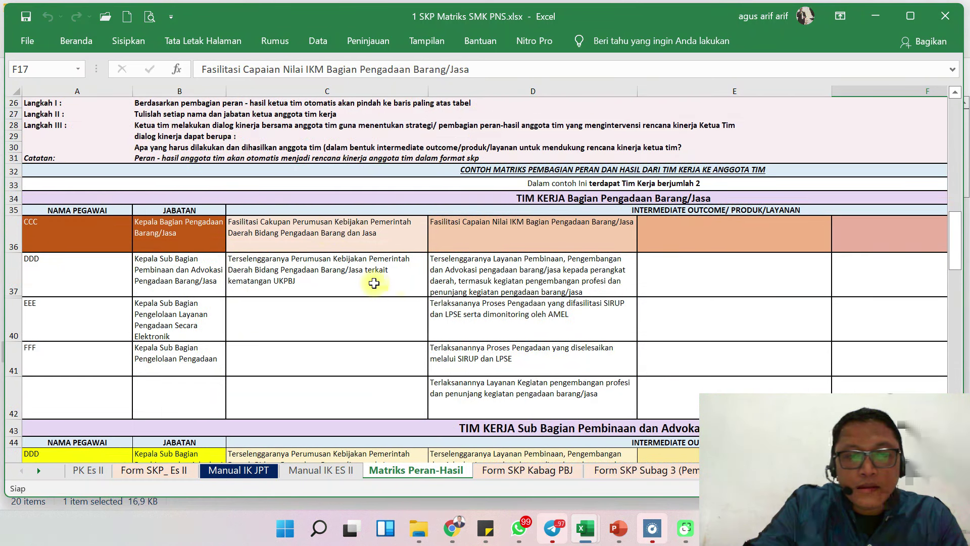
left_click(357, 281)
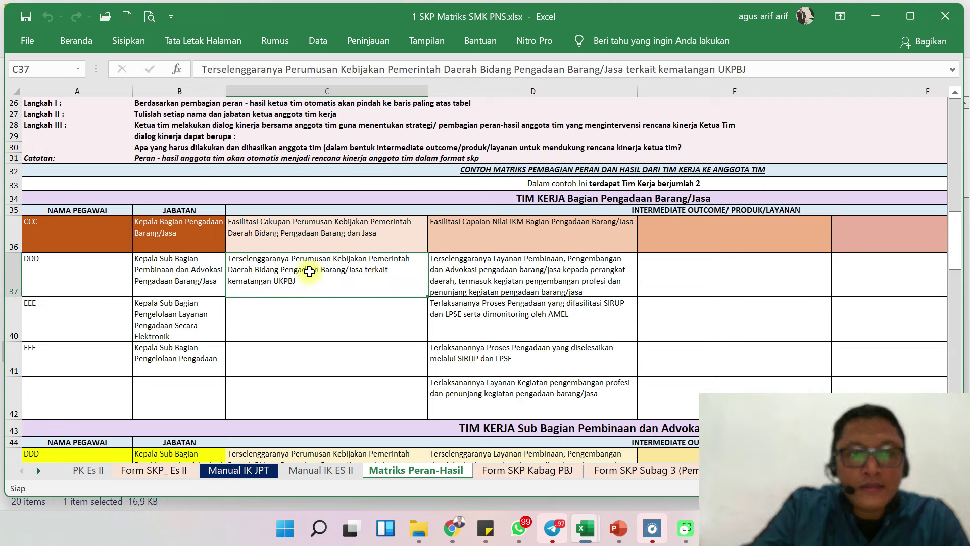
left_click(315, 238)
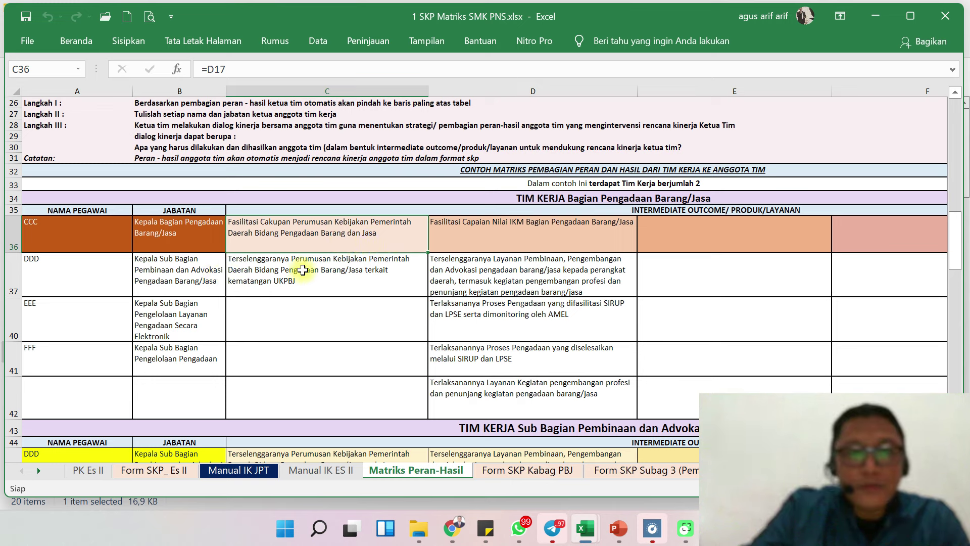
left_click(463, 276)
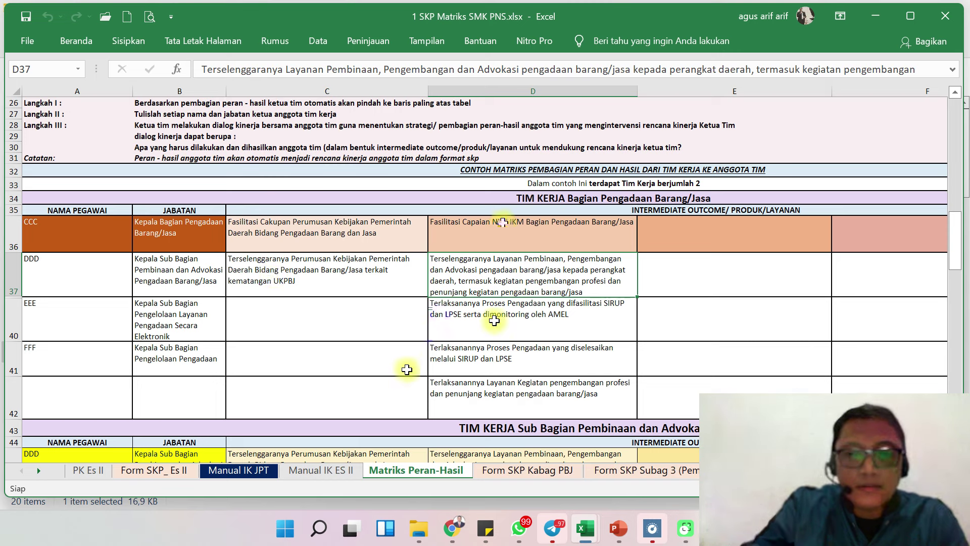
left_click(505, 363)
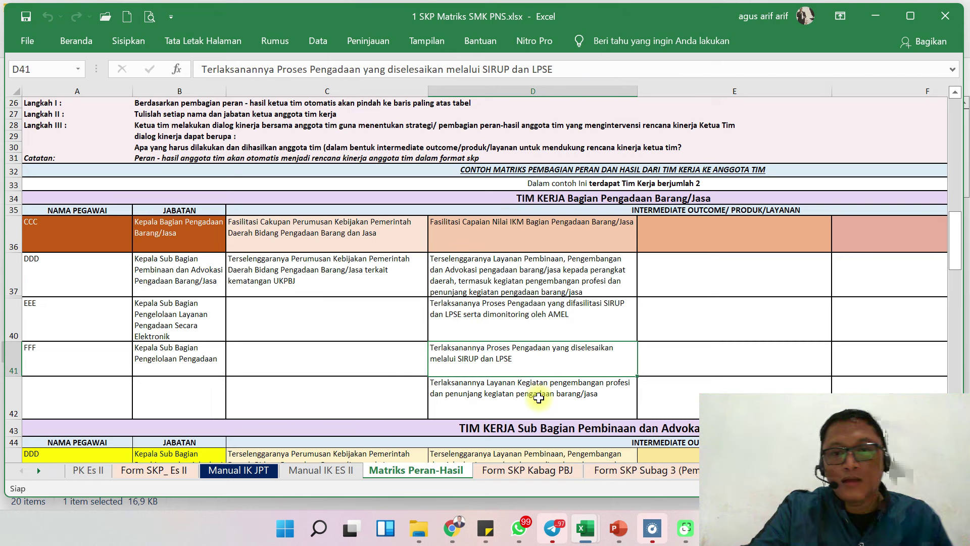
mouse_move(531, 373)
left_mouse_down()
mouse_move(532, 390)
mouse_move(525, 370)
left_mouse_up()
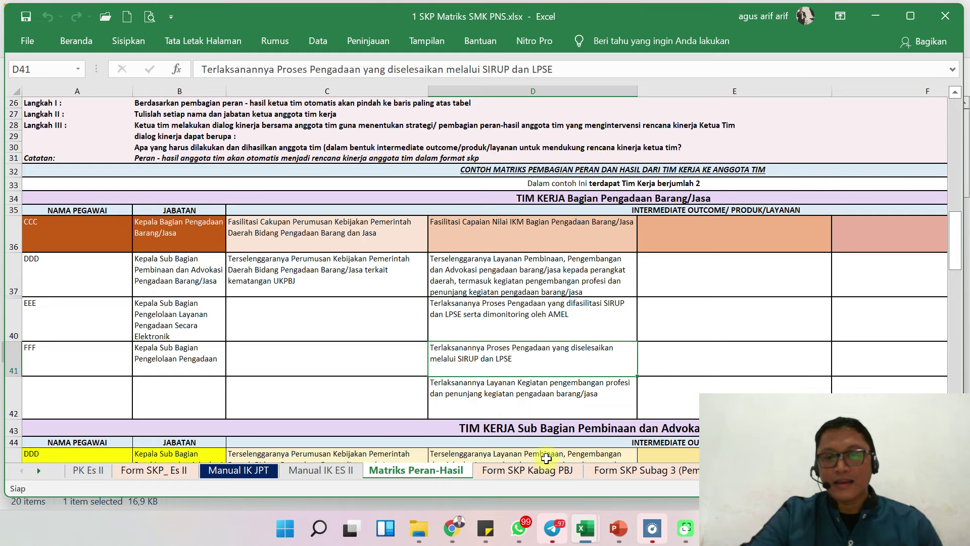
Step: Switch to the PowerPoint presentation and review the Penjelasan Strategi slides 28 and 29
left_click(618, 536)
scroll(472, 346, "down", 1)
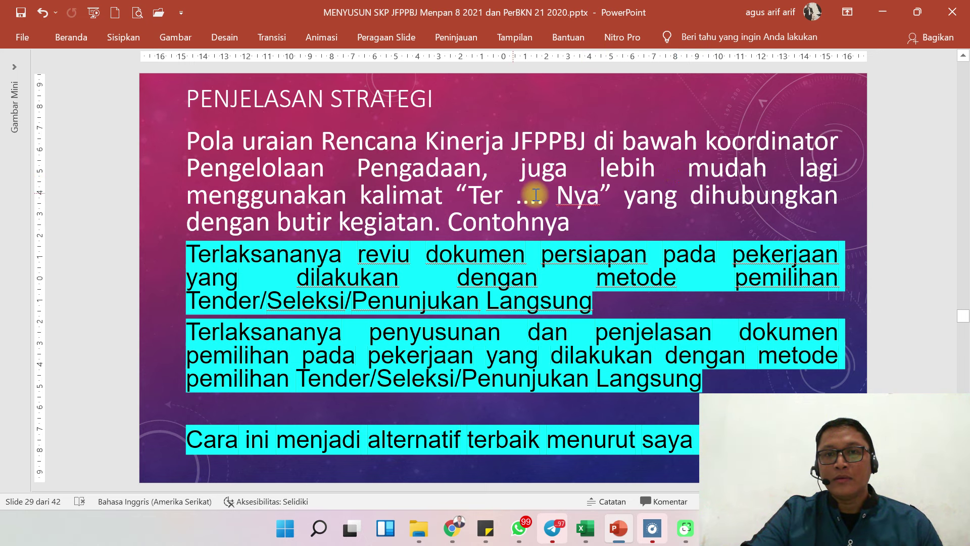
scroll(518, 198, "up", 1)
Step: Return to the SKP Matriks workbook and examine rows 46 and 49 of the Sub Bagian Pembinaan dan Advokasi Pengadaan team matrix
key("alt+Tab")
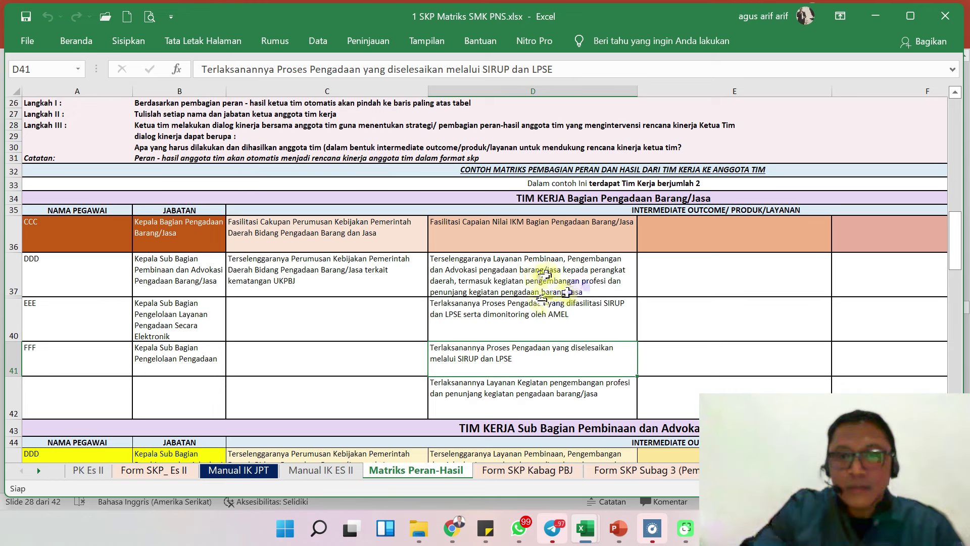
scroll(530, 319, "down", 5)
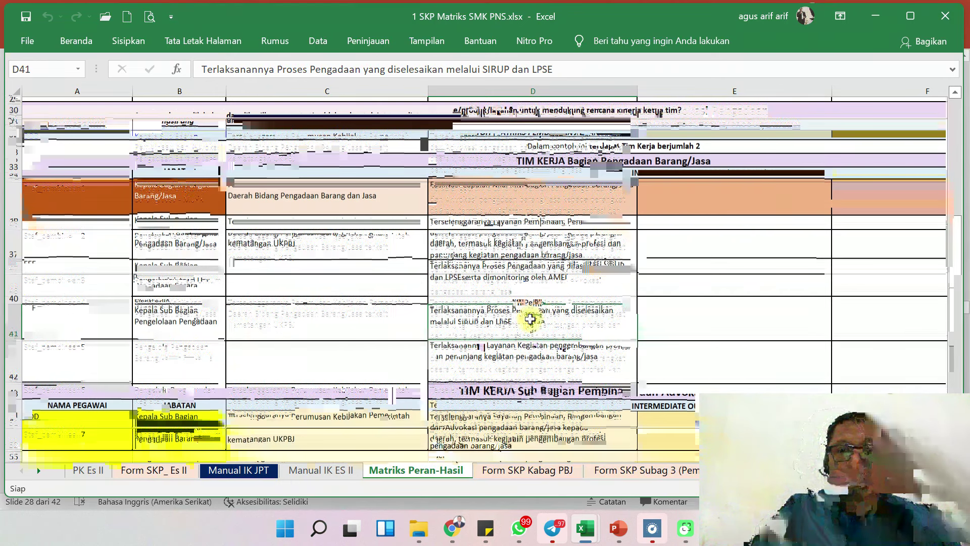
scroll(531, 319, "down", 4)
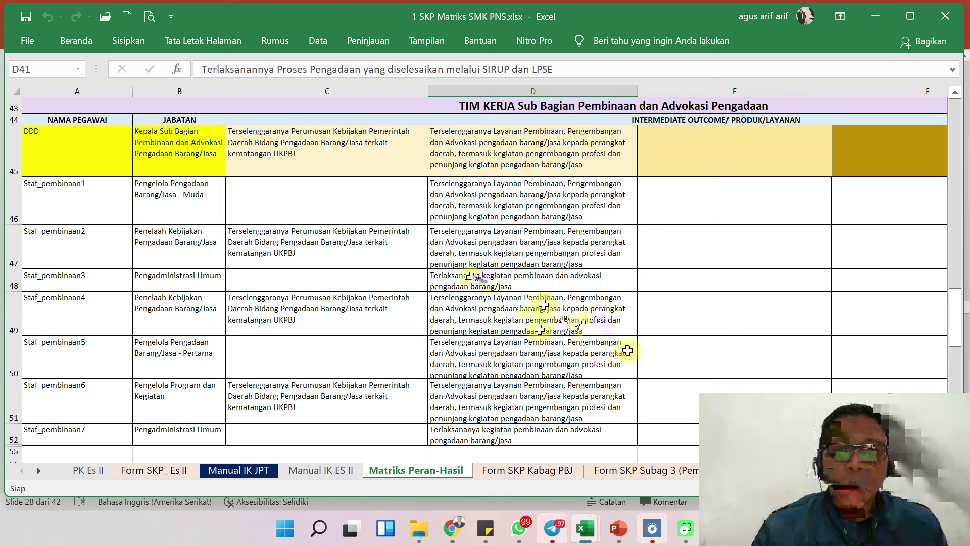
left_click(568, 314)
key("Left")
key("Left")
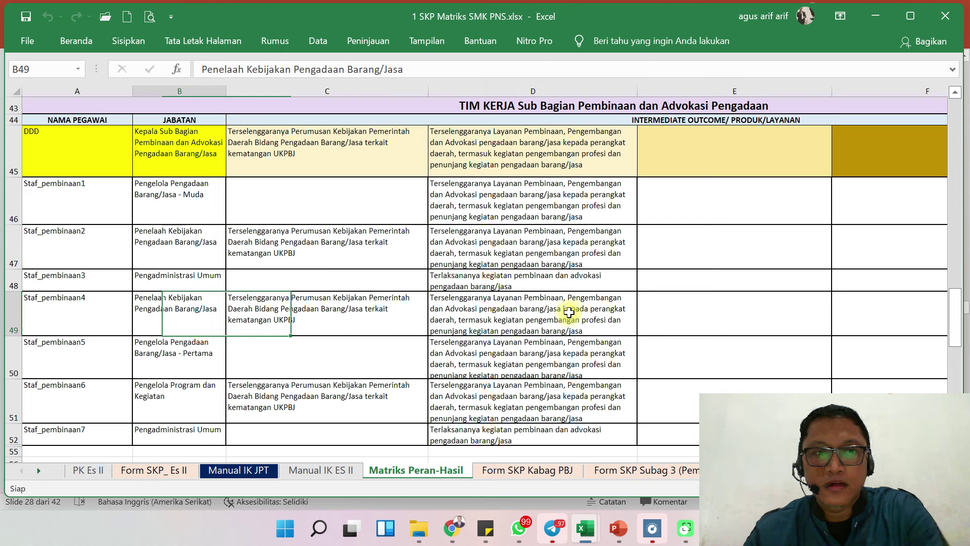
left_click(534, 202)
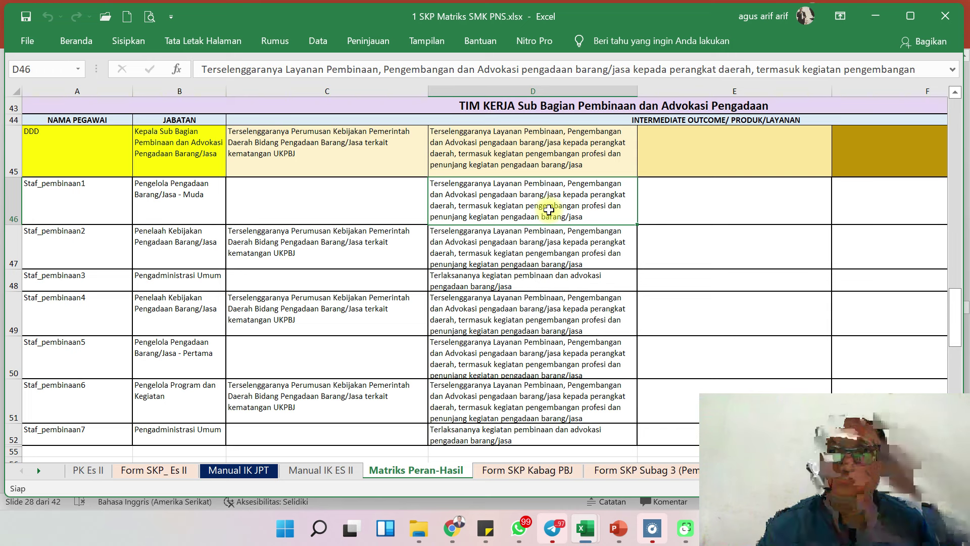
Step: Review the Penjelasan Strategi example sentences in the PowerPoint presentation, highlighting the word "pemilihan" on slide 30
left_click(619, 528)
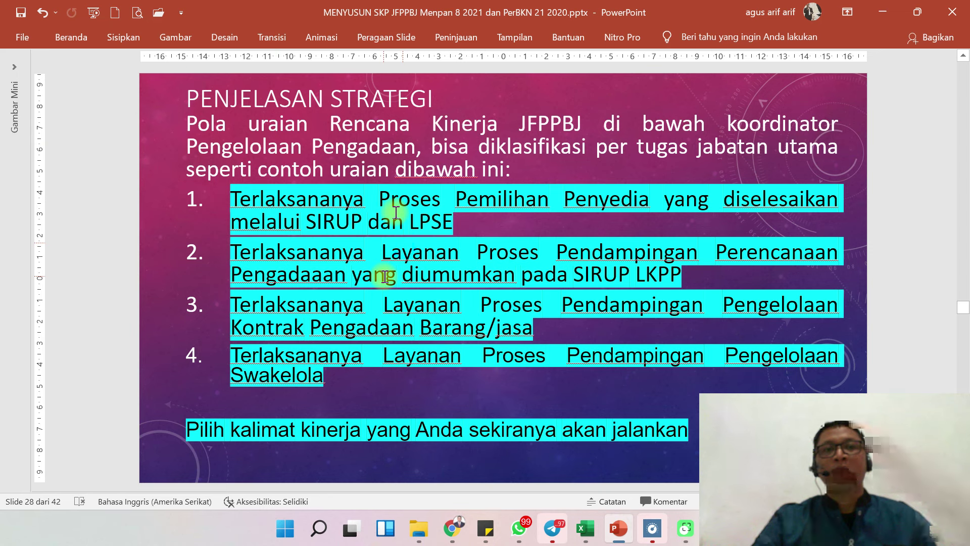
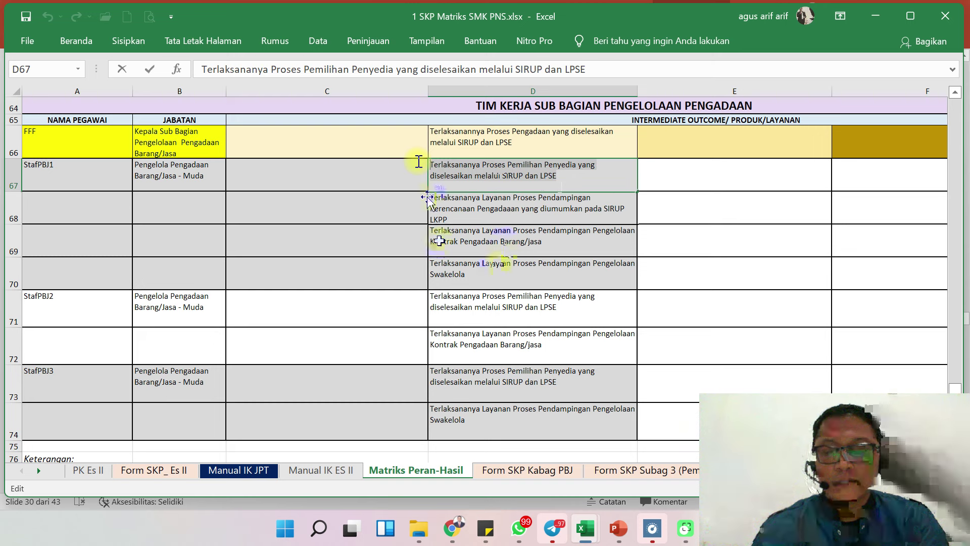
key("alt+Tab")
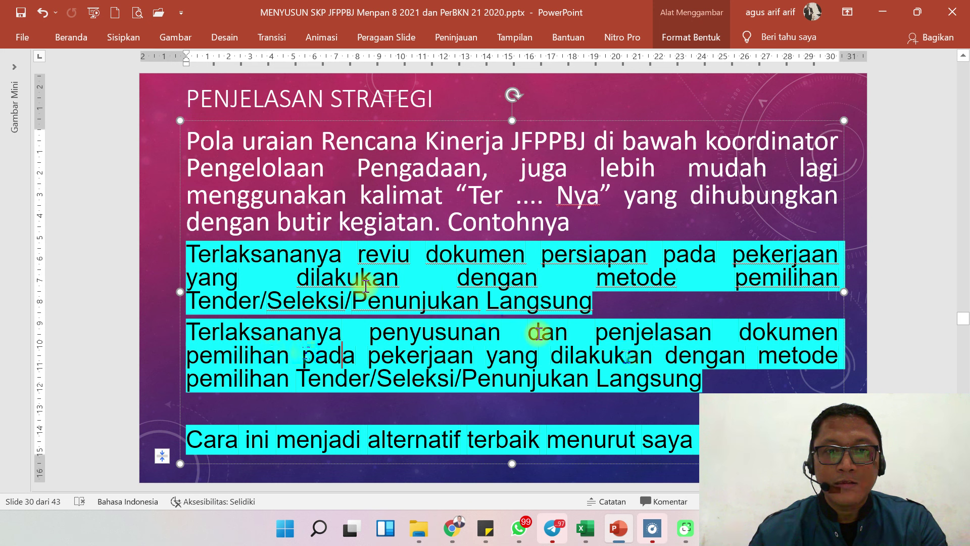
double_click(276, 348)
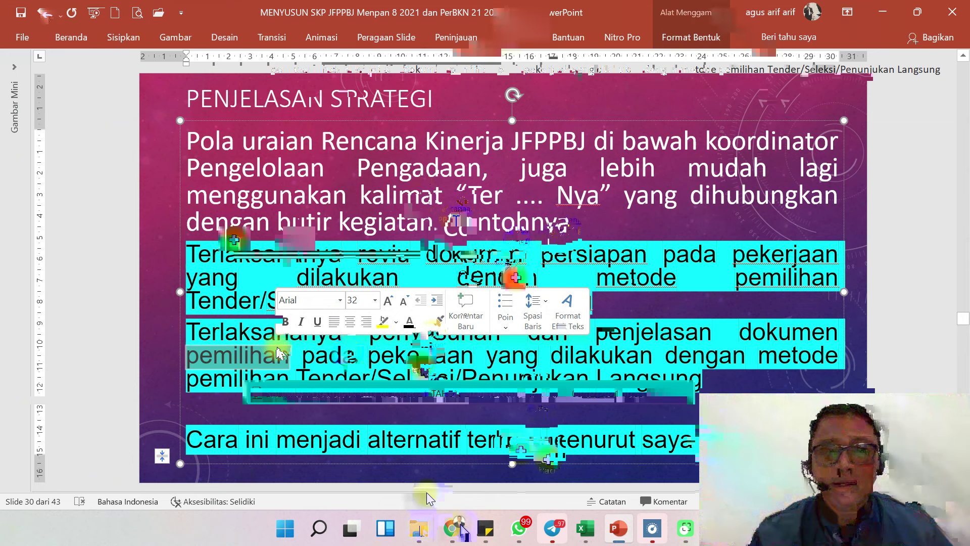
Step: Switch to the Kertas Kerja workbook and copy "evaluasi penawaran dengan metode evaluasi harga terendah sistem gugur" from row 99 of the KK TUGAS JABATAN sheet
key("alt+Tab")
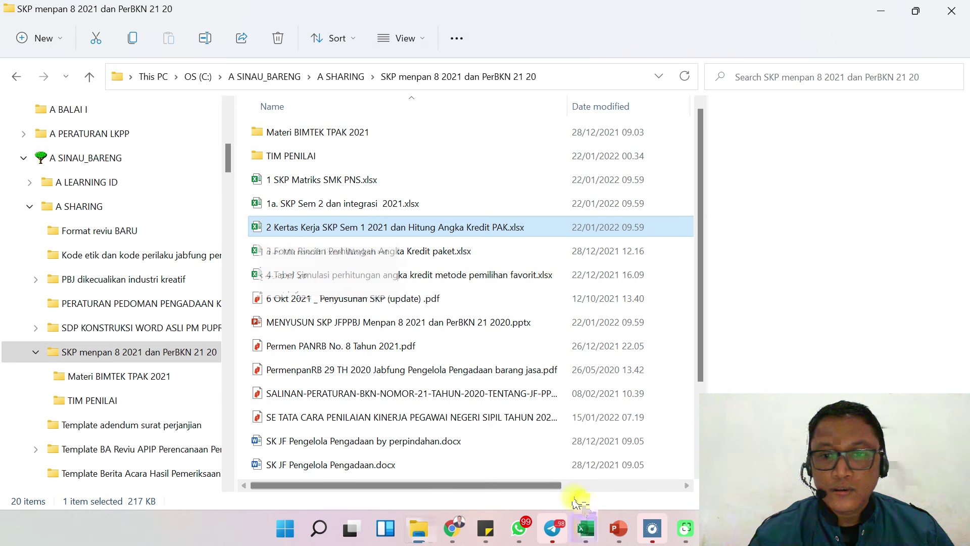
left_click(584, 526)
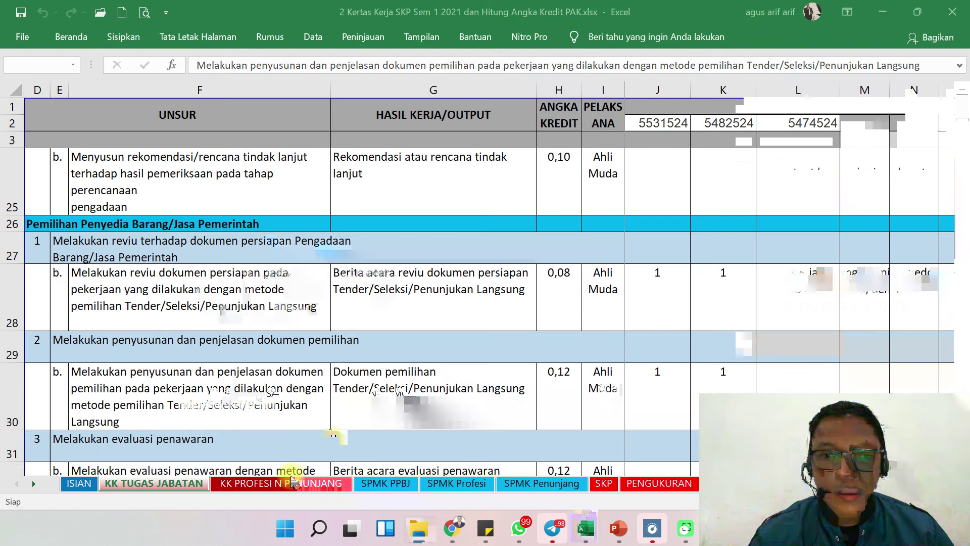
scroll(247, 344, "down", 1)
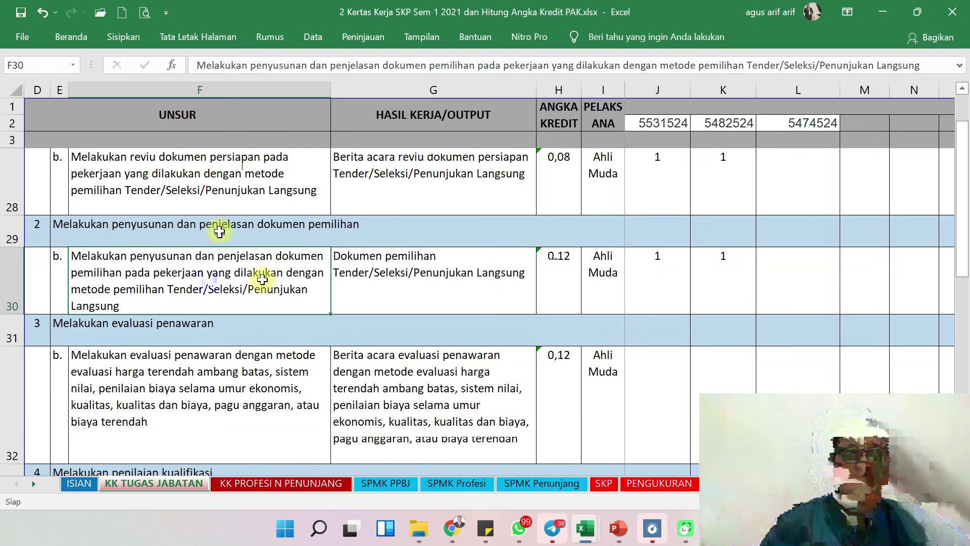
scroll(262, 280, "up", 1)
scroll(324, 284, "down", 15)
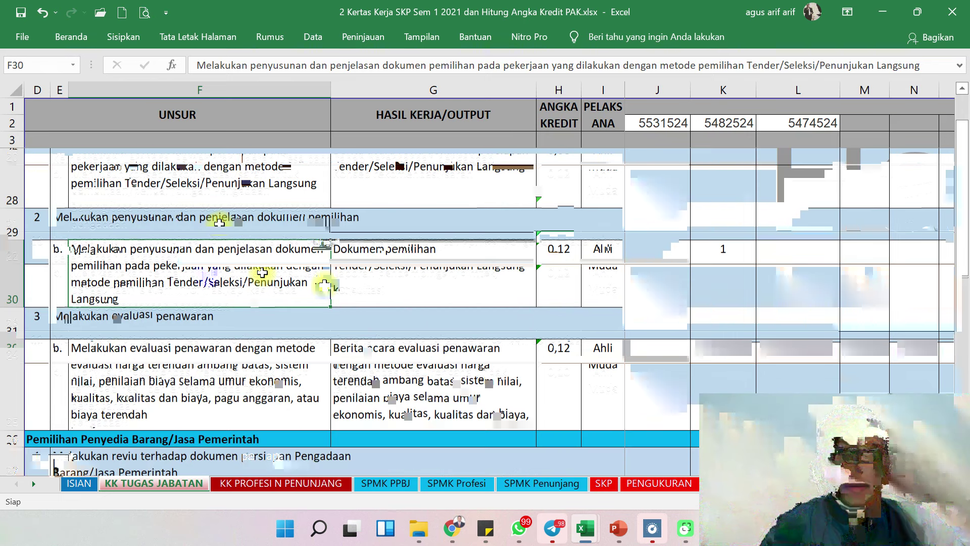
scroll(325, 284, "down", 10)
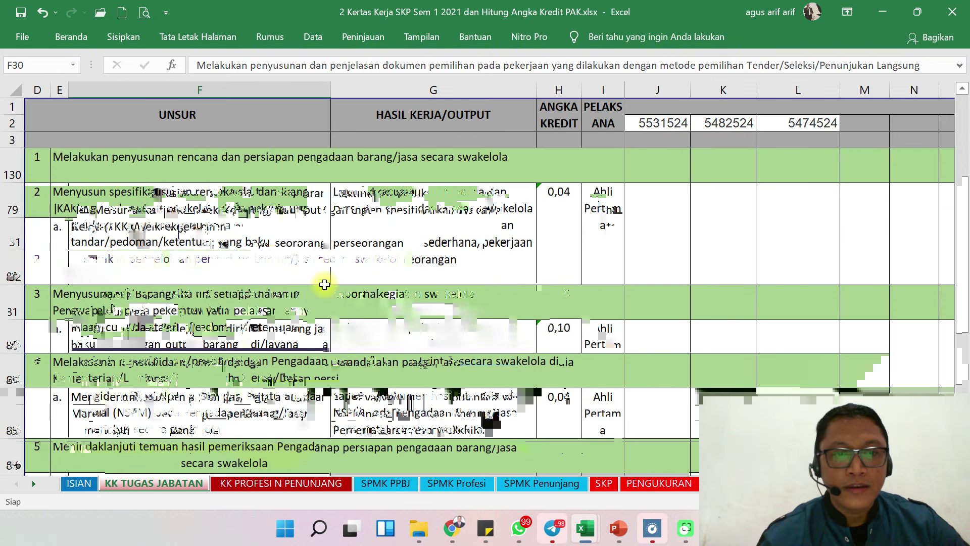
scroll(325, 285, "down", 5)
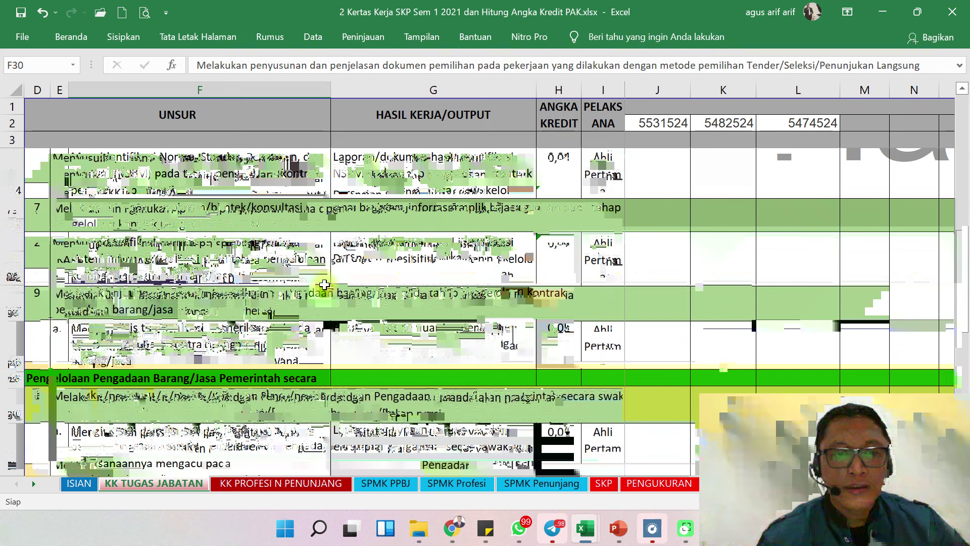
scroll(226, 318, "down", 1)
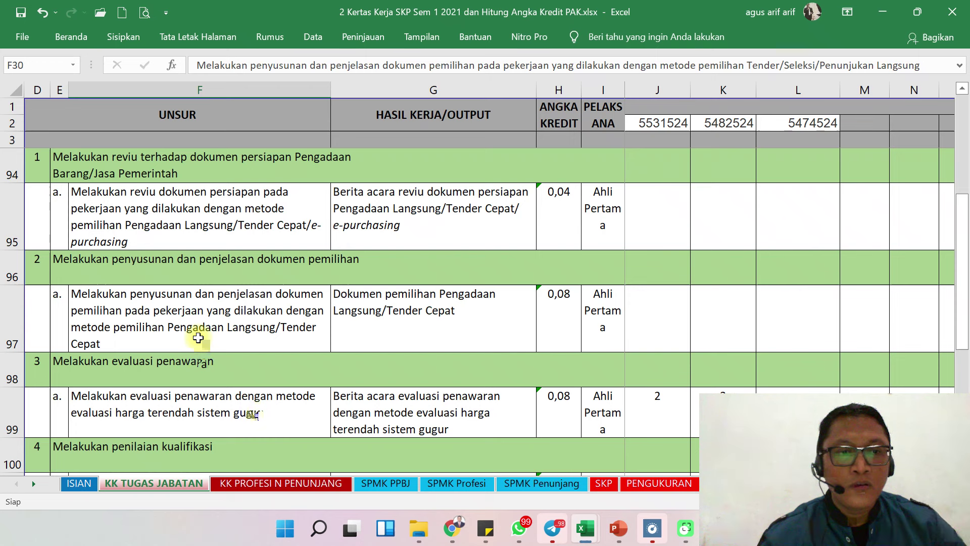
scroll(199, 338, "down", 1)
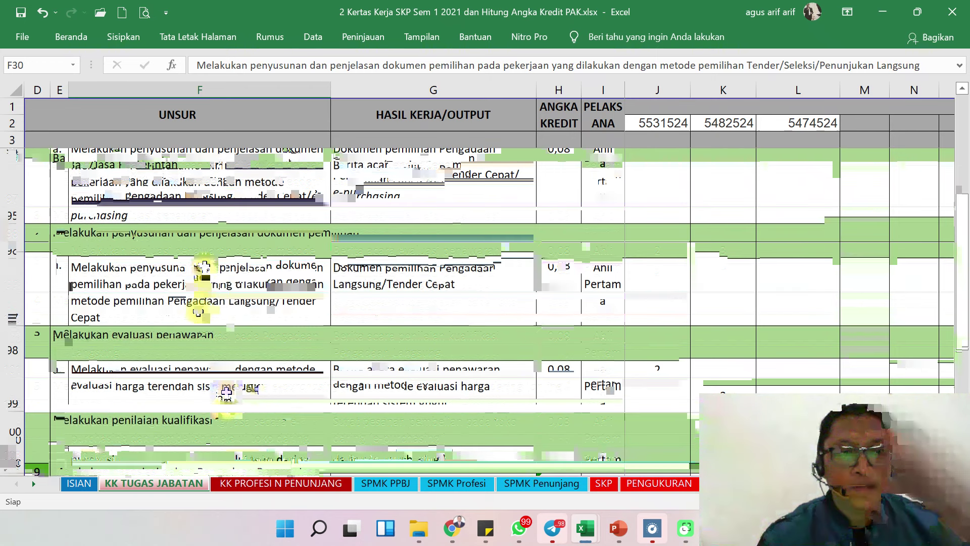
triple_click(617, 74)
key("ctrl+c")
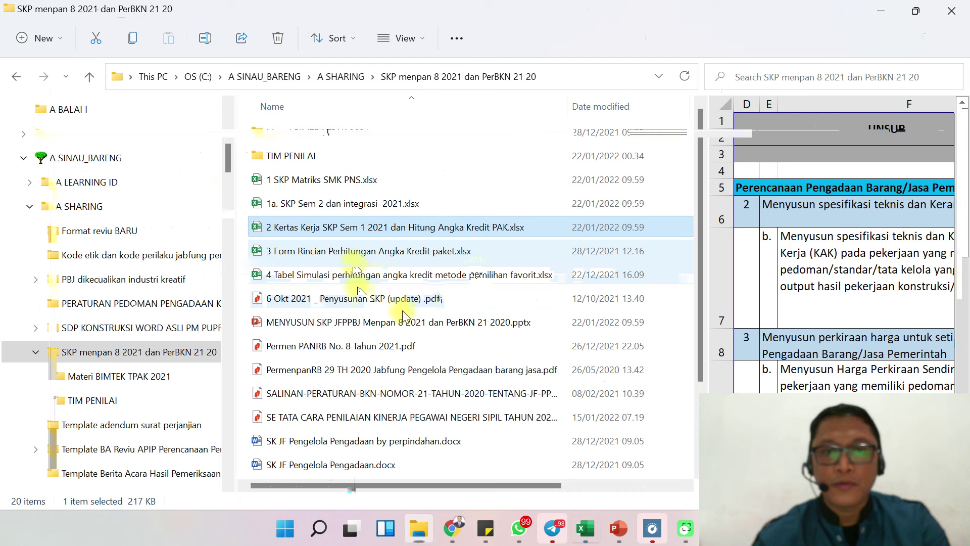
Step: In the SKP Matriks workbook, set D69 to "Terlaksananya evaluasi penawaran dengan metode evaluasi harga terendah sistem gugur" and D70 to "Terlaksananya penilaian kualifikasi pada Tender/Seleksi/Penunjukan Langsung"
left_click(585, 528)
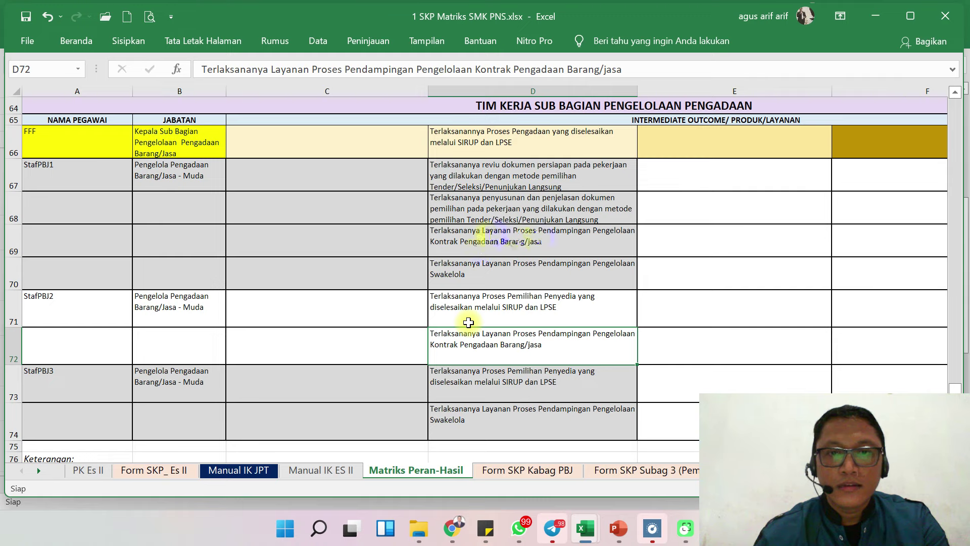
double_click(503, 239)
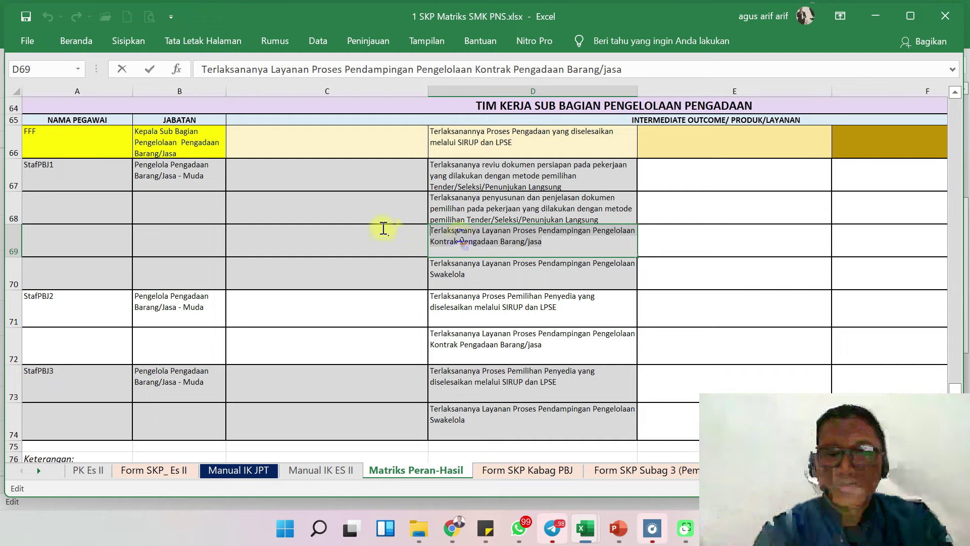
key("ctrl+v")
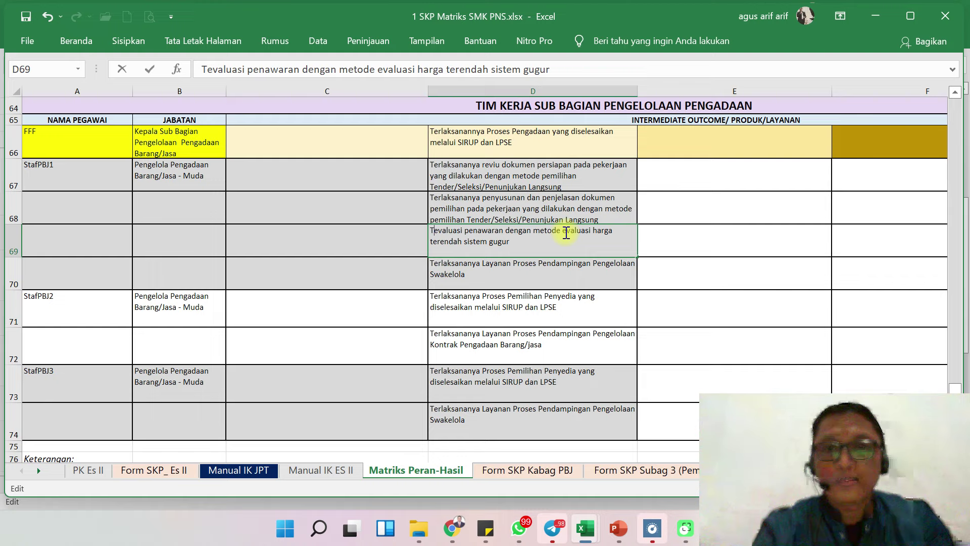
type("erlaksananya")
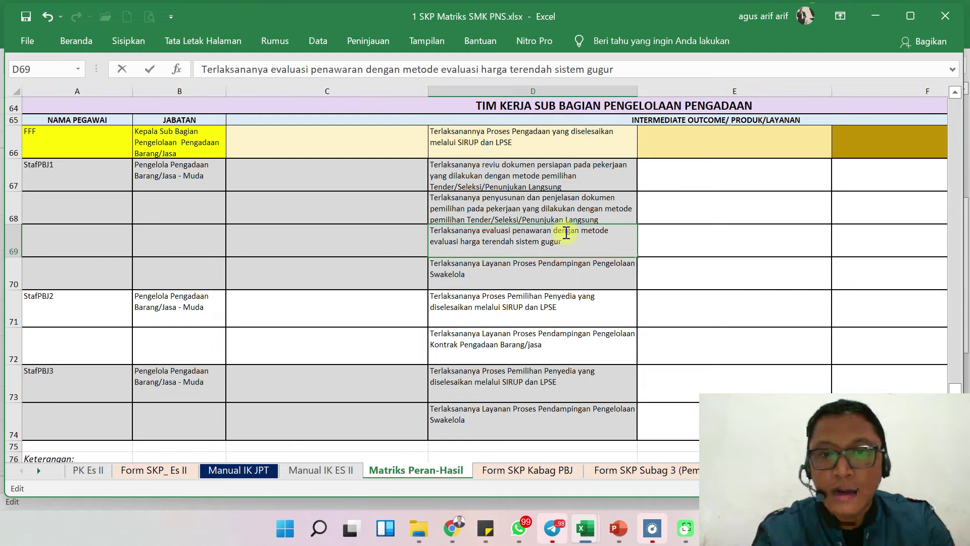
left_click(581, 262)
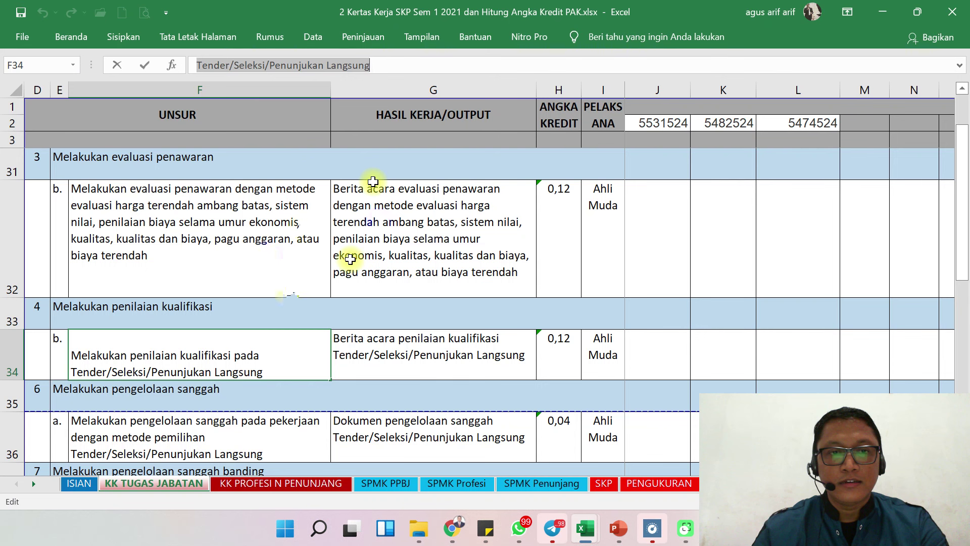
left_click(304, 275)
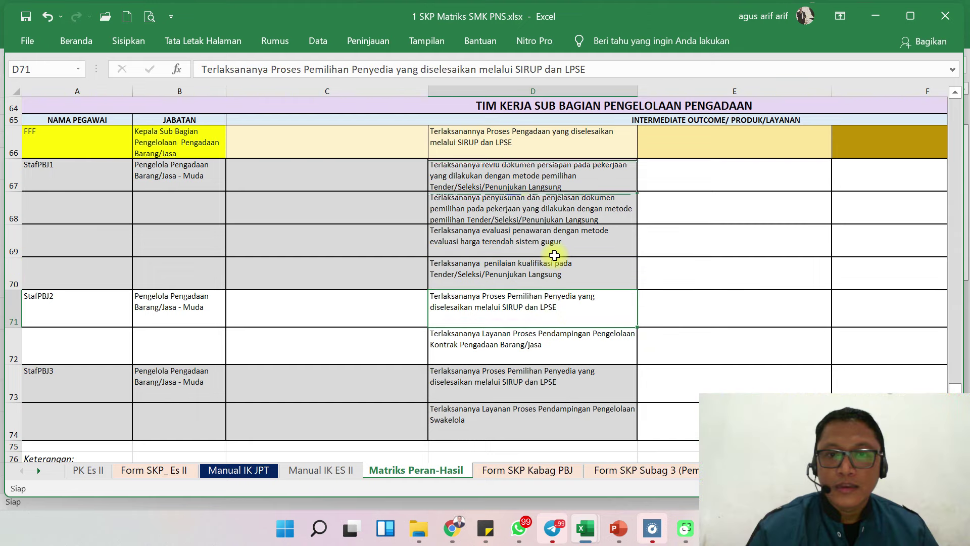
Step: Copy the StafPBJ1 plans in D67:D68 to the StafPBJ2 rows D71:D72 and the StafPBJ3 rows starting at D73, with StafPBJ2's cells filled white
left_click_drag(530, 177, 535, 211)
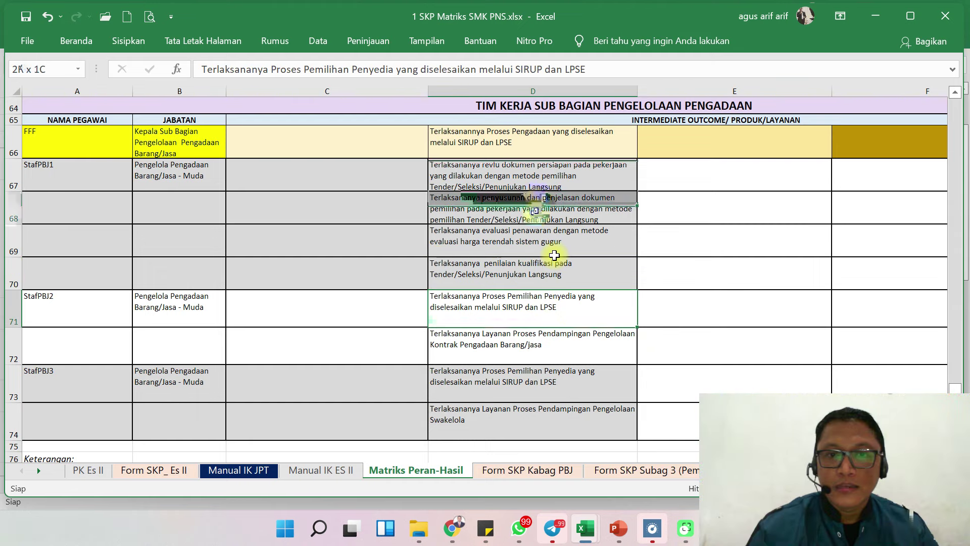
key("ctrl+c")
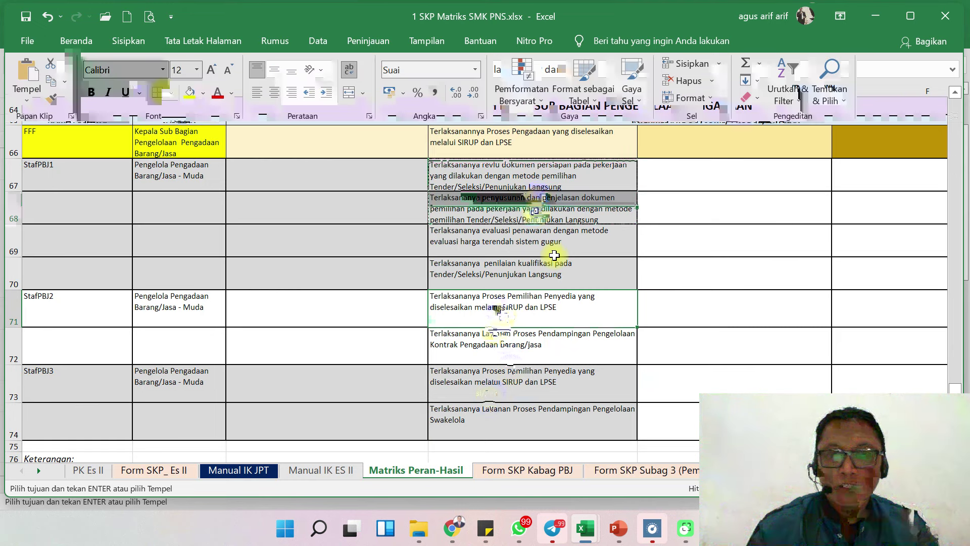
key("ctrl+v")
left_click(203, 92)
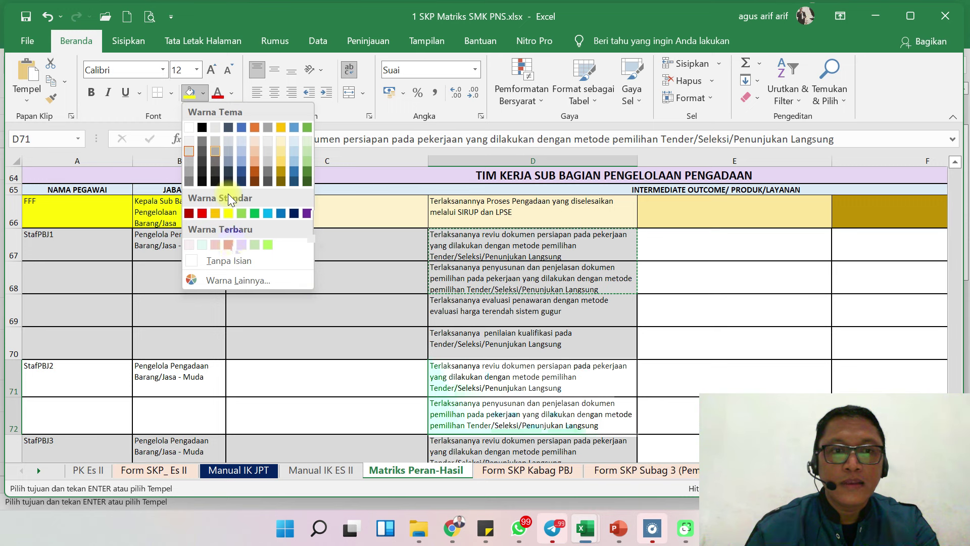
scroll(499, 334, "down", 1)
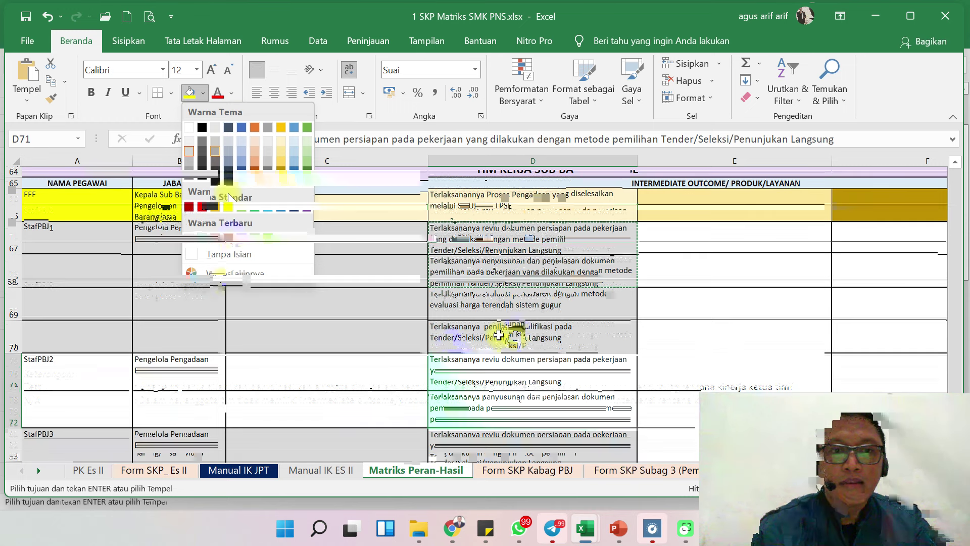
scroll(499, 335, "up", 1)
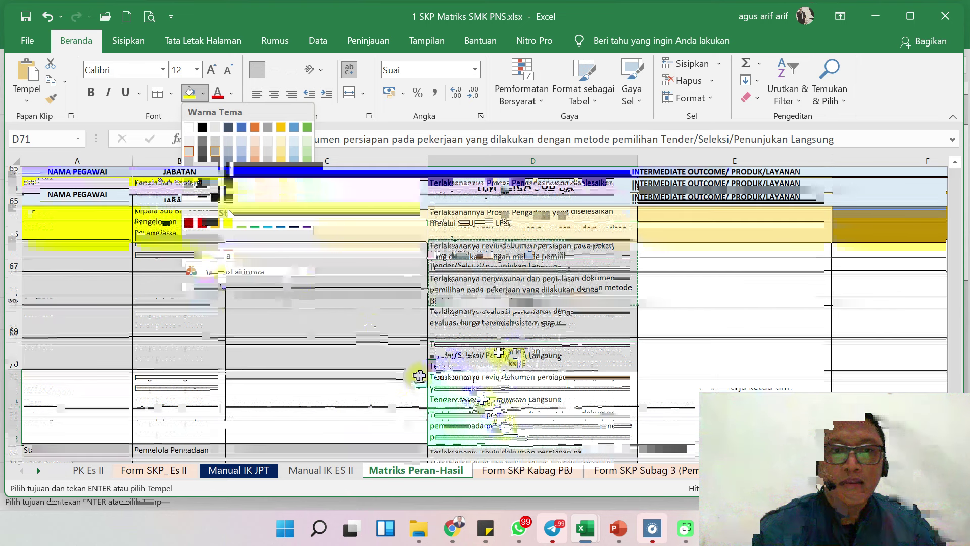
key("Escape")
key("Escape")
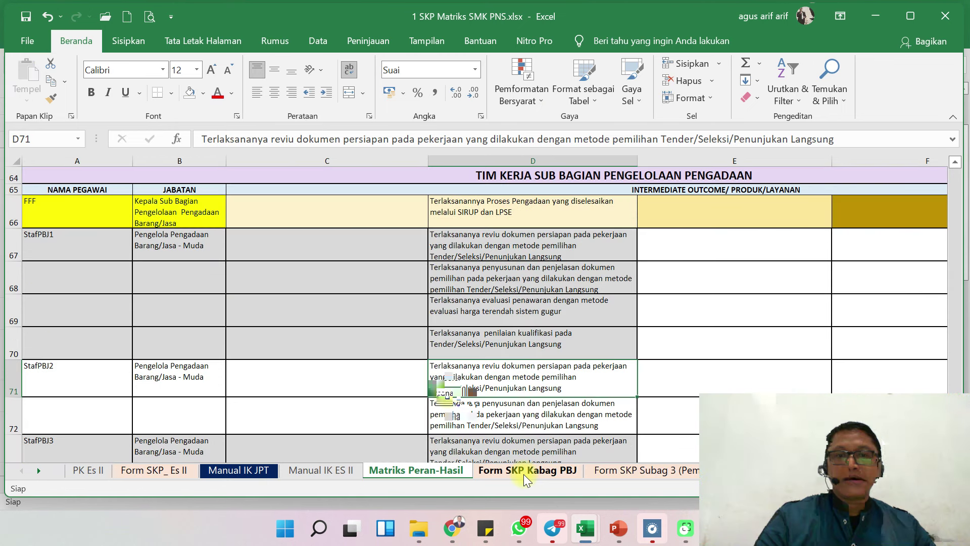
Step: Review the Form SKP Kabag PBJ sheet and examine the performance plans, aspects and indicators in rows 11 to 14 of Form SKP Subag 3 (Pembinaan)
left_click(523, 474)
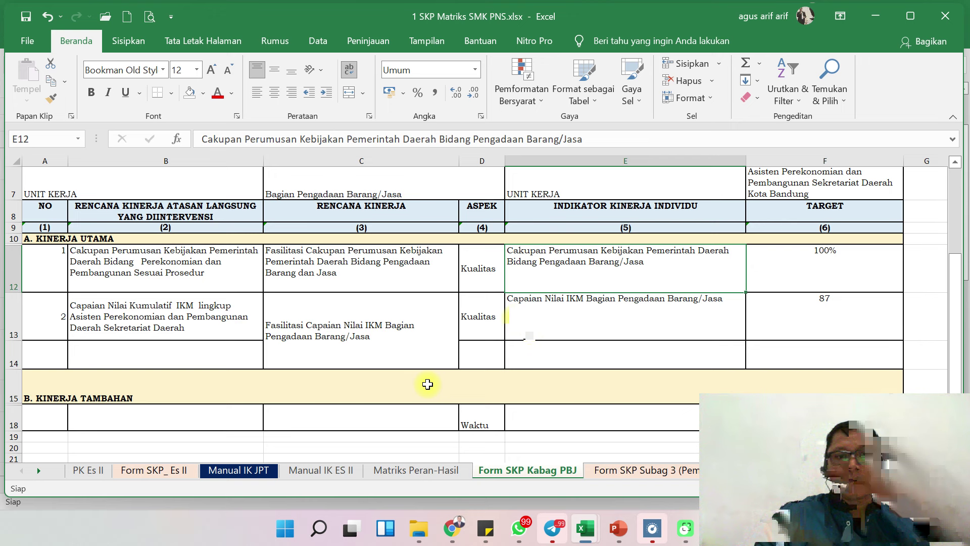
scroll(427, 384, "up", 1)
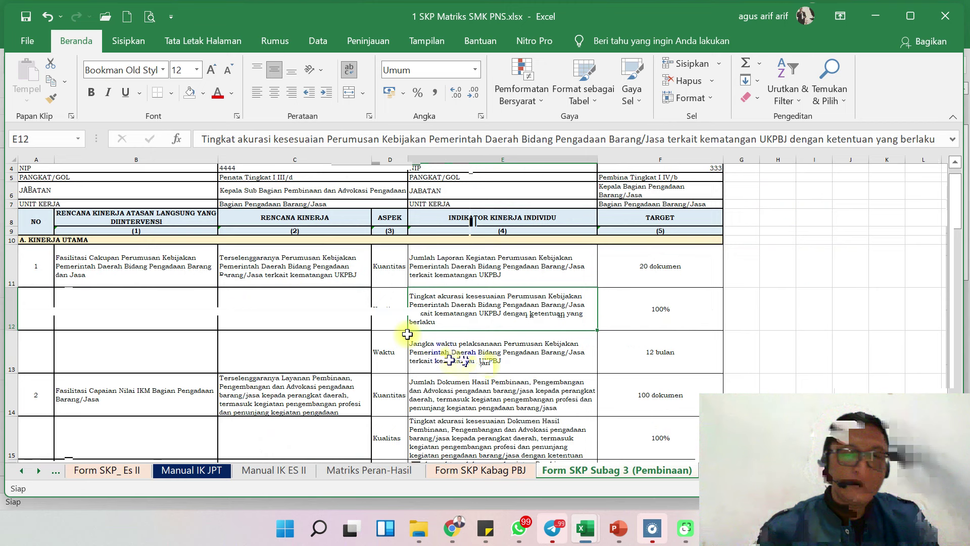
scroll(407, 334, "down", 1)
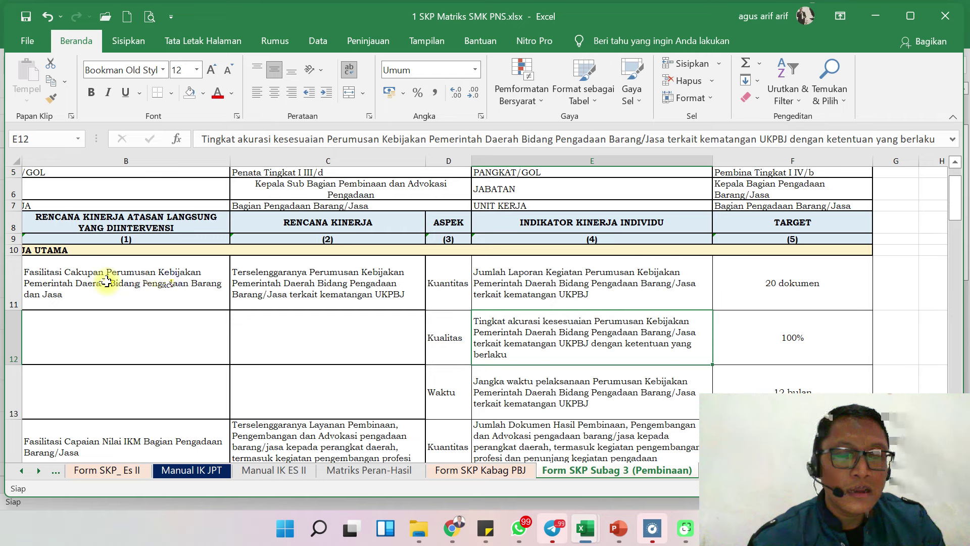
left_click(356, 295)
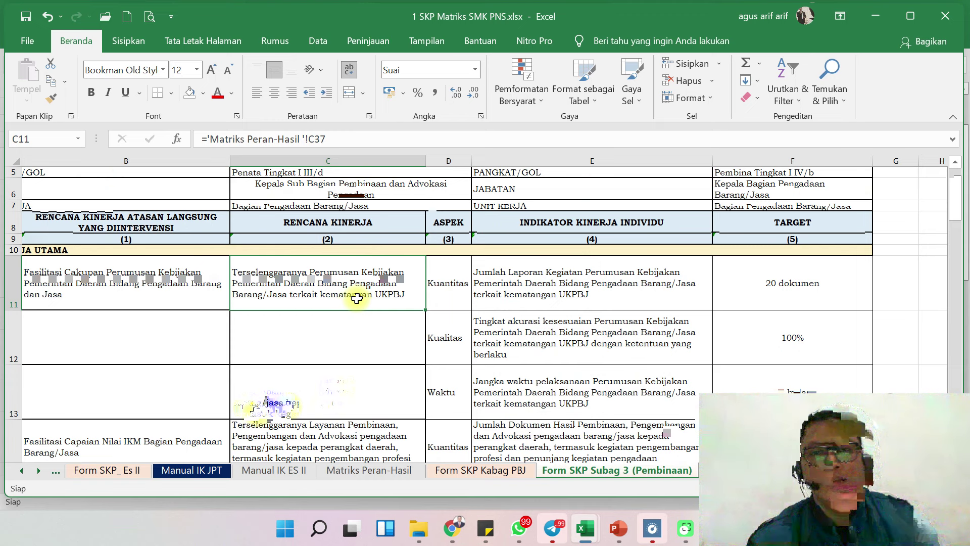
scroll(273, 402, "down", 1)
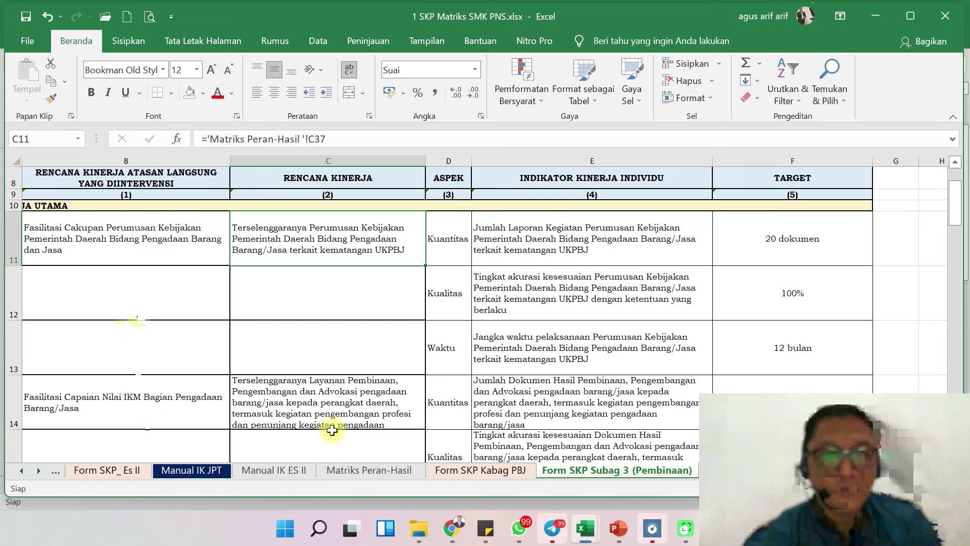
left_click(208, 400)
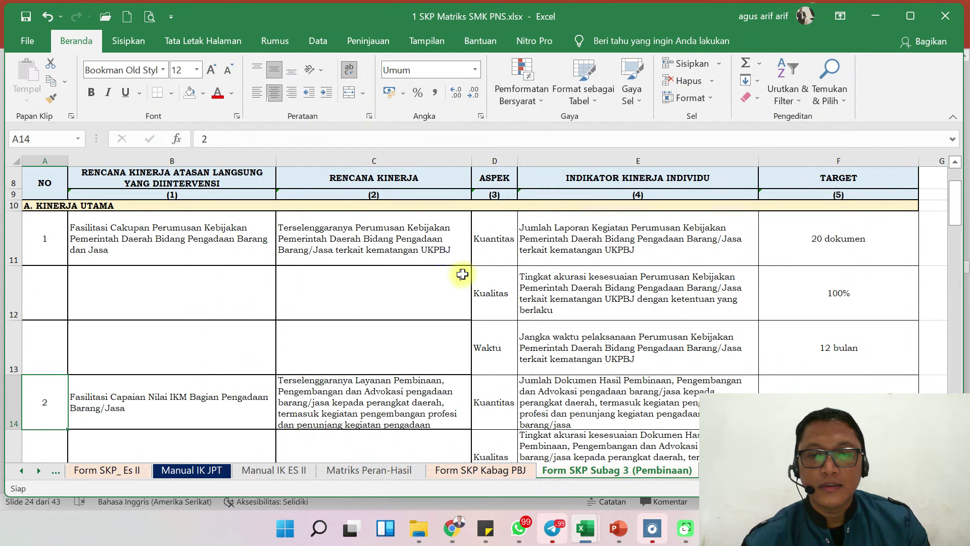
left_click(497, 324)
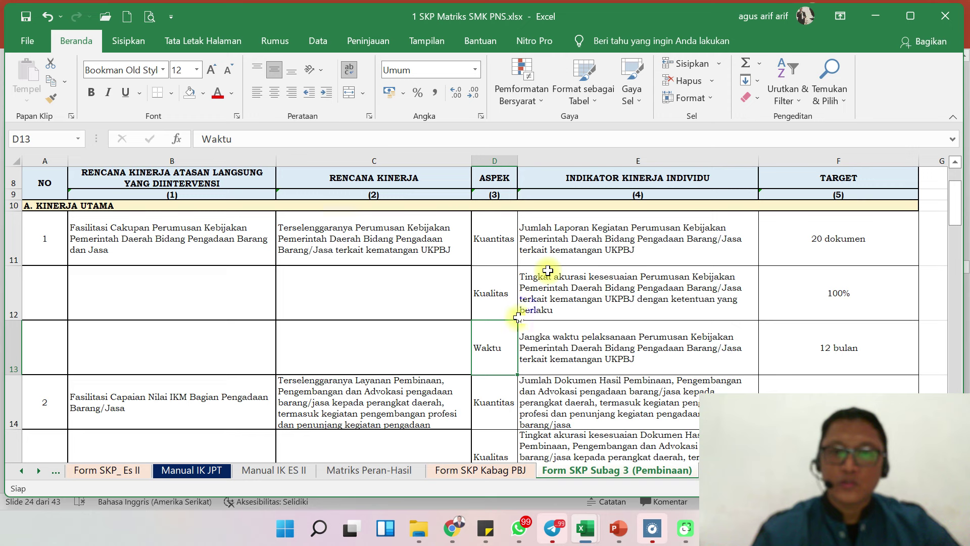
Step: Review the Penjelasan Strategi slides in the PowerPoint presentation, and return to Form SKP Subag 3 (Pembinaan) to examine the targets in rows 14 to 16
left_click(613, 523)
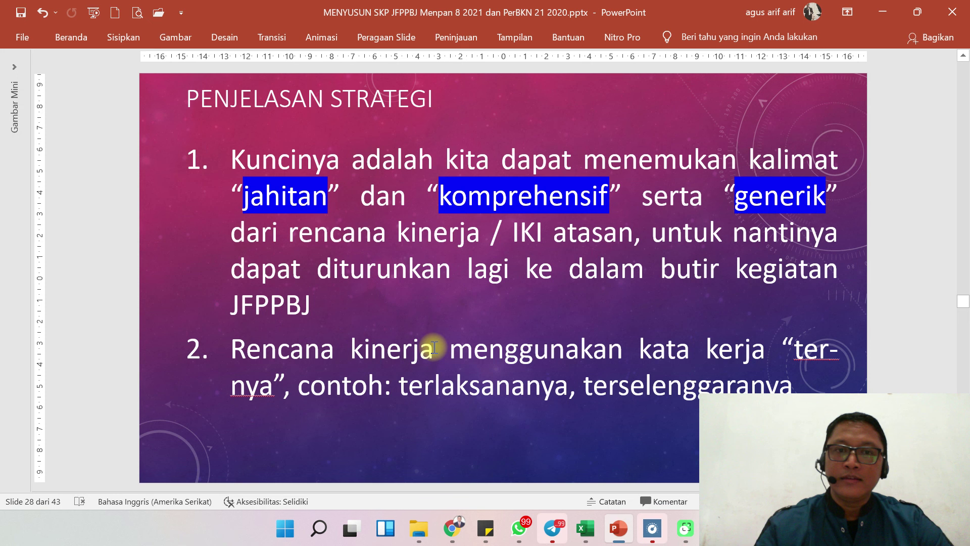
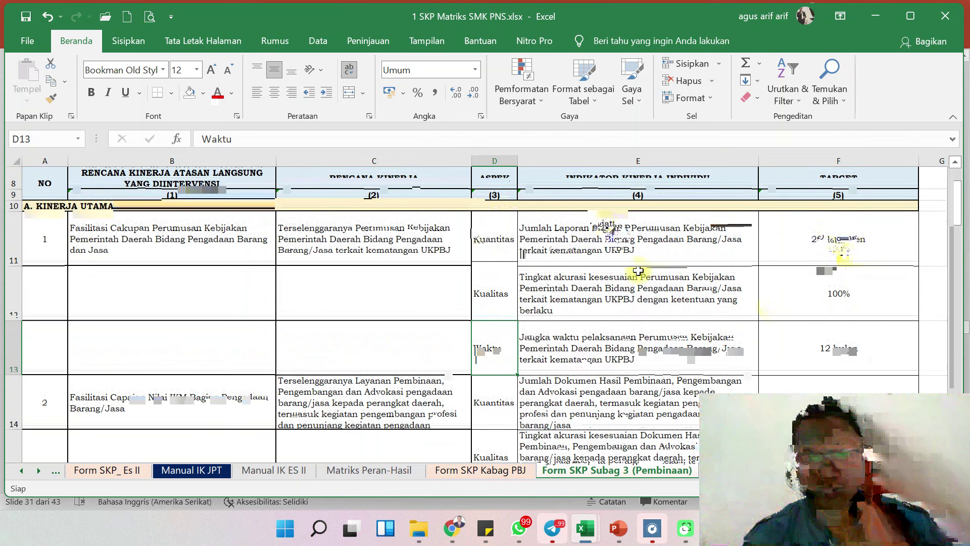
scroll(638, 259, "down", 1)
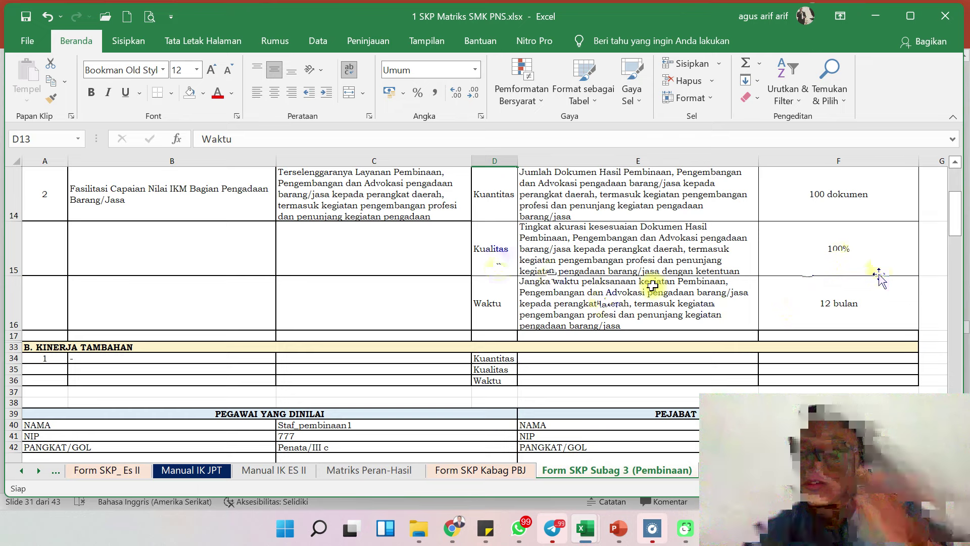
left_click(840, 308)
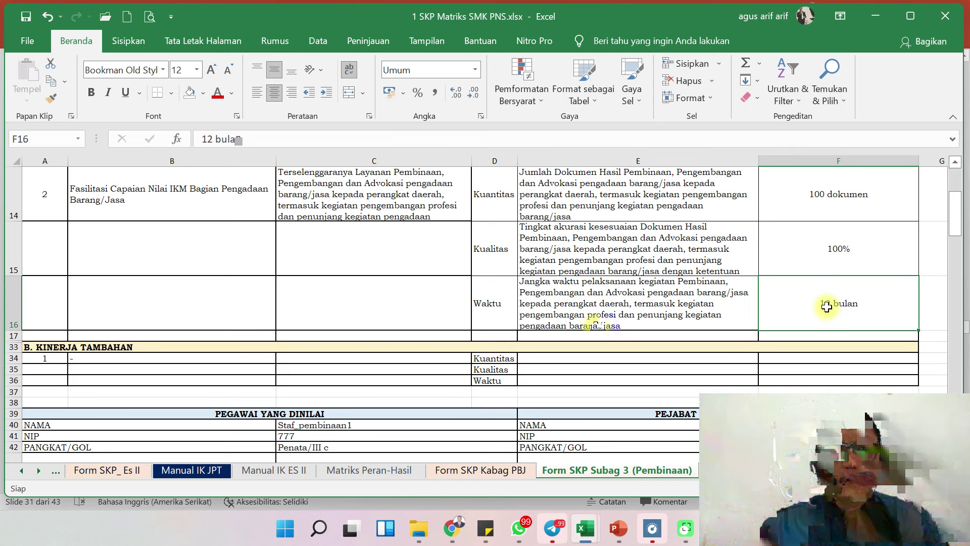
scroll(827, 307, "down", 4)
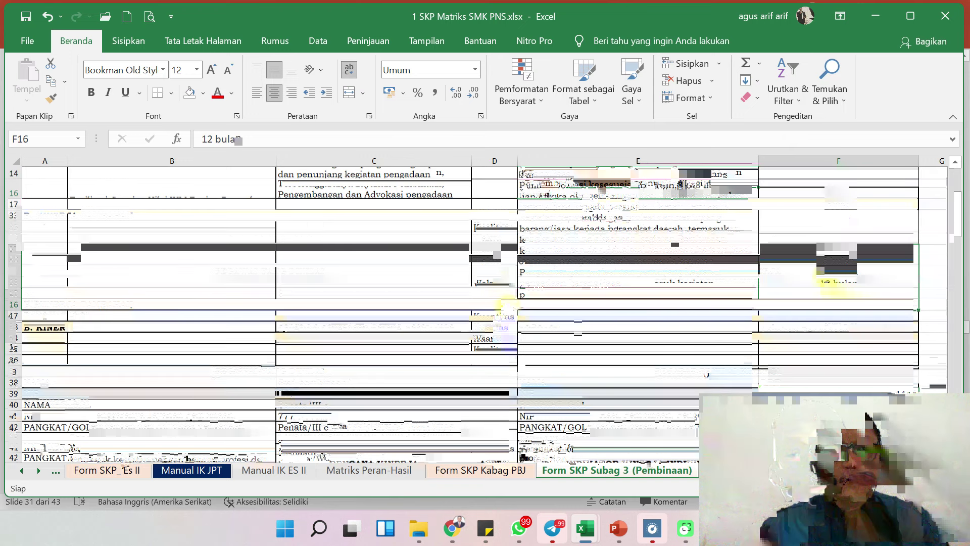
scroll(508, 308, "up", 4)
scroll(507, 308, "down", 2)
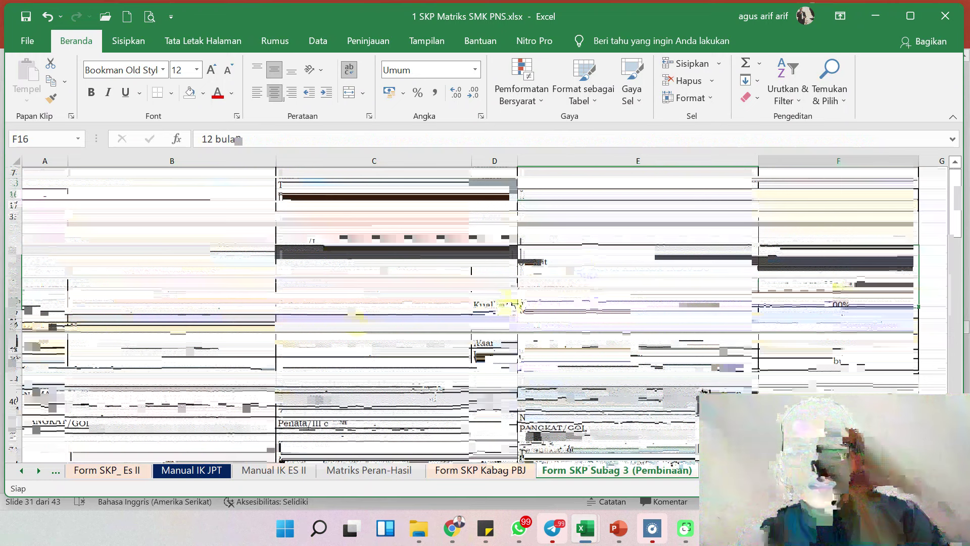
scroll(475, 314, "down", 1)
scroll(475, 313, "down", 1)
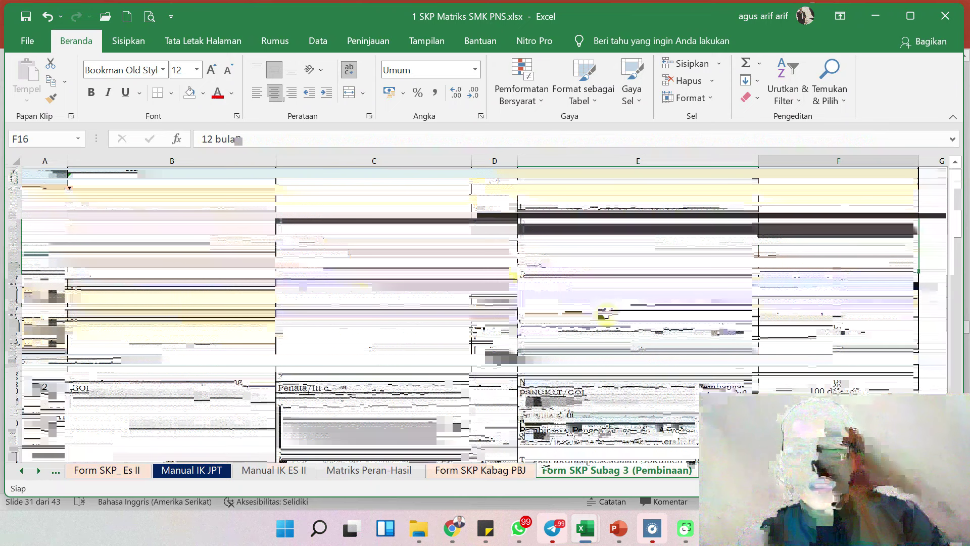
Step: Compare the sub-section head's performance plans in rows 11 to 14 of Form SKP Subag 3 (Pembinaan) with Staf_pembinaan1's plan in row 48
scroll(475, 314, "down", 1)
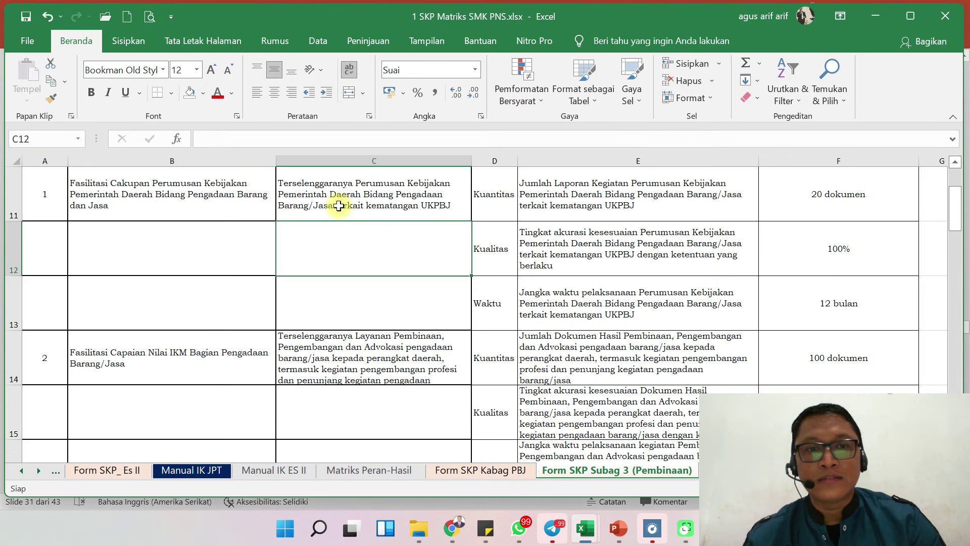
left_click(338, 206)
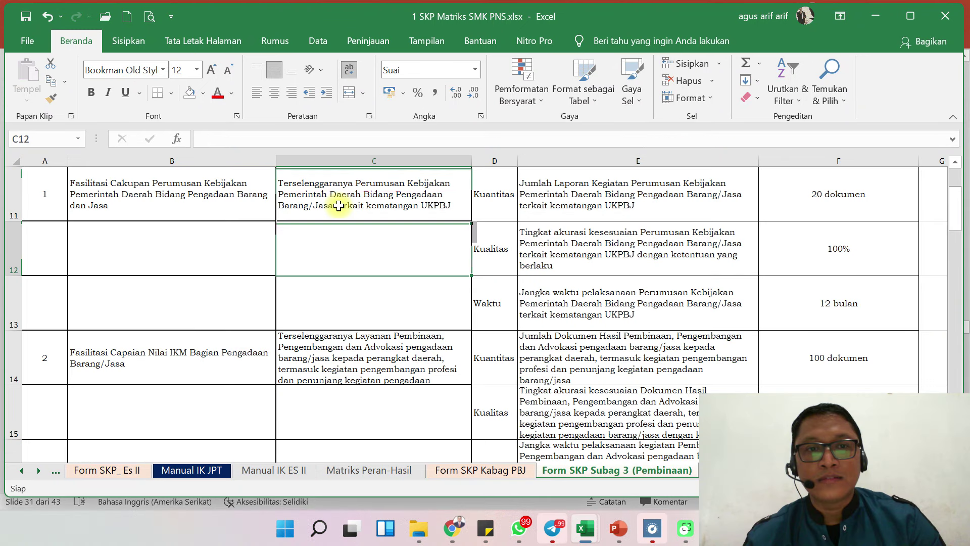
left_click(404, 349)
scroll(404, 349, "down", 8)
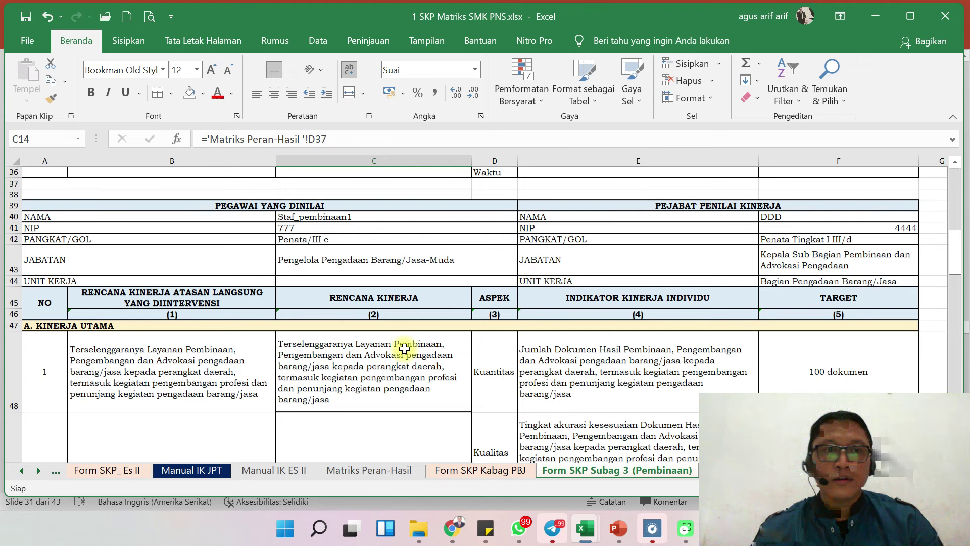
scroll(402, 353, "down", 1)
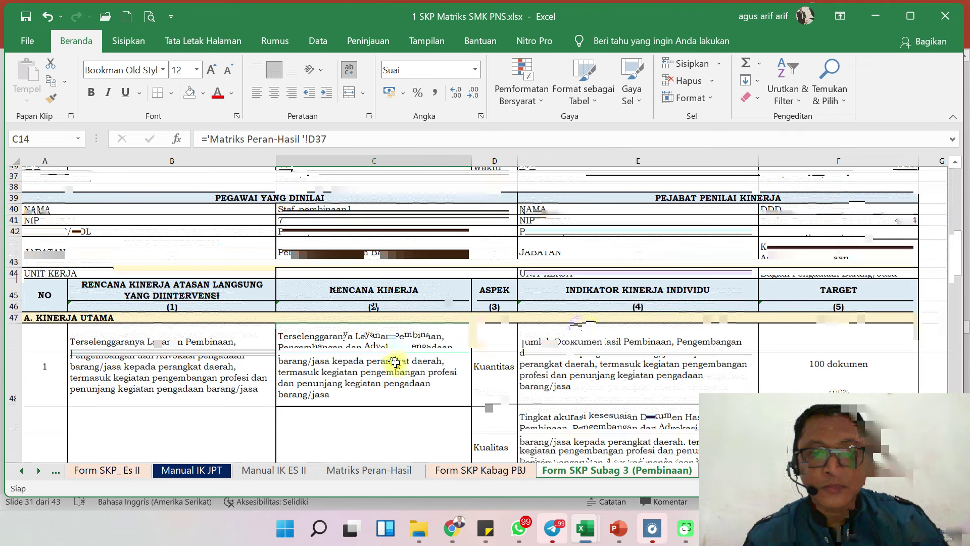
scroll(395, 362, "down", 1)
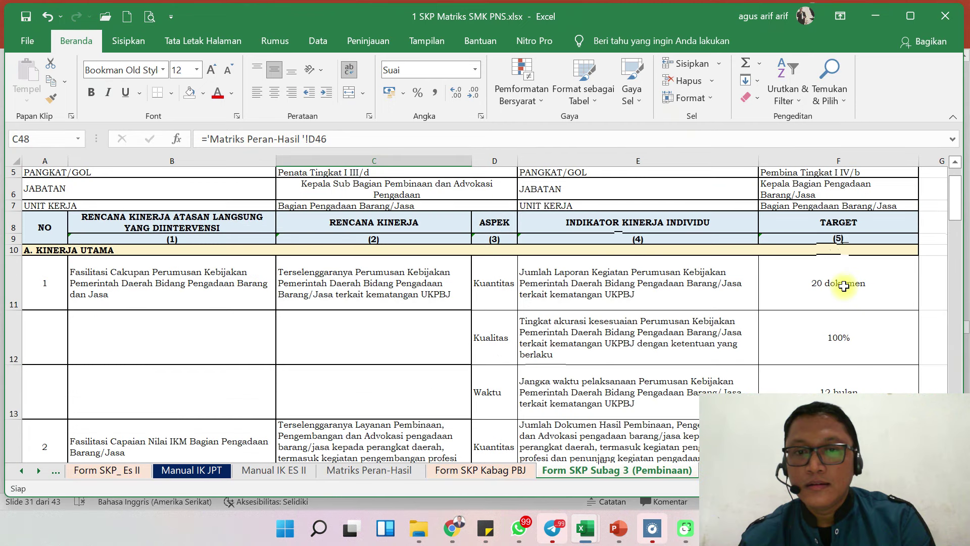
Step: Examine Staf_pembinaan1's quantity, quality and time indicators and their targets in rows 48 to 50 of Form SKP Subag 3 (Pembinaan)
scroll(844, 284, "down", 3)
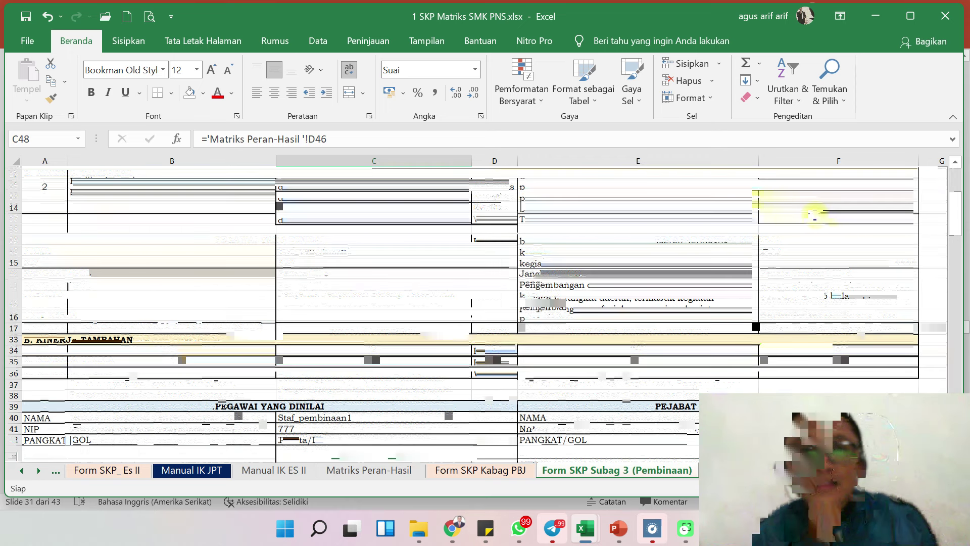
scroll(814, 215, "down", 2)
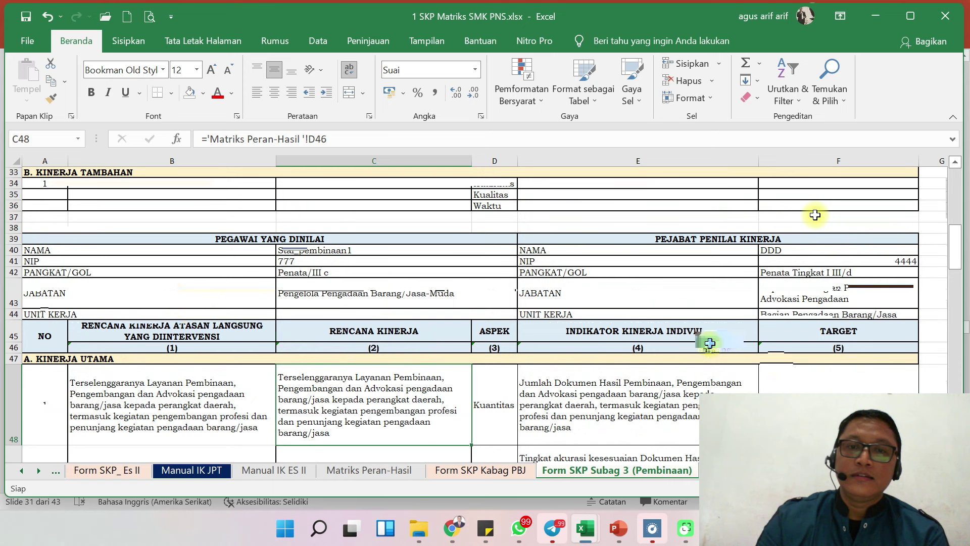
scroll(815, 214, "down", 3)
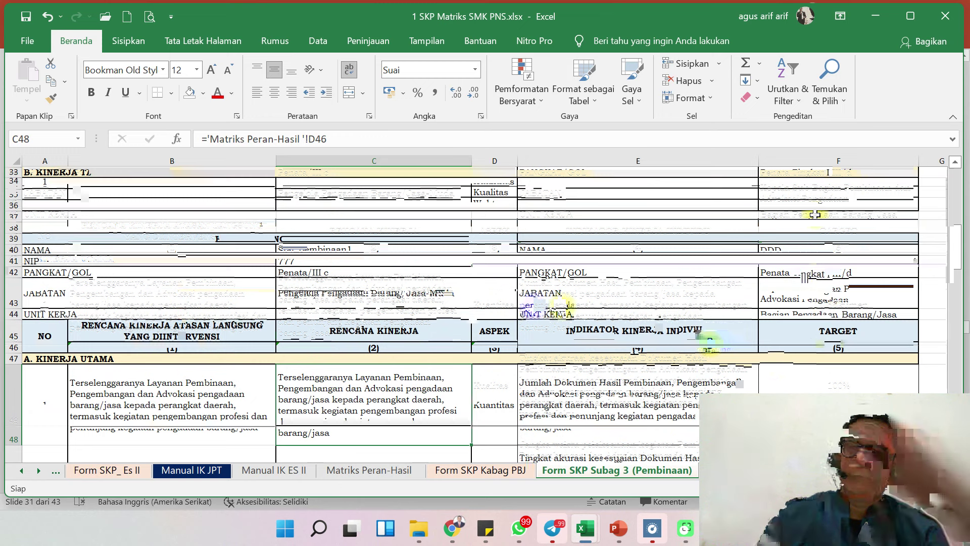
scroll(814, 215, "down", 3)
left_click(847, 317)
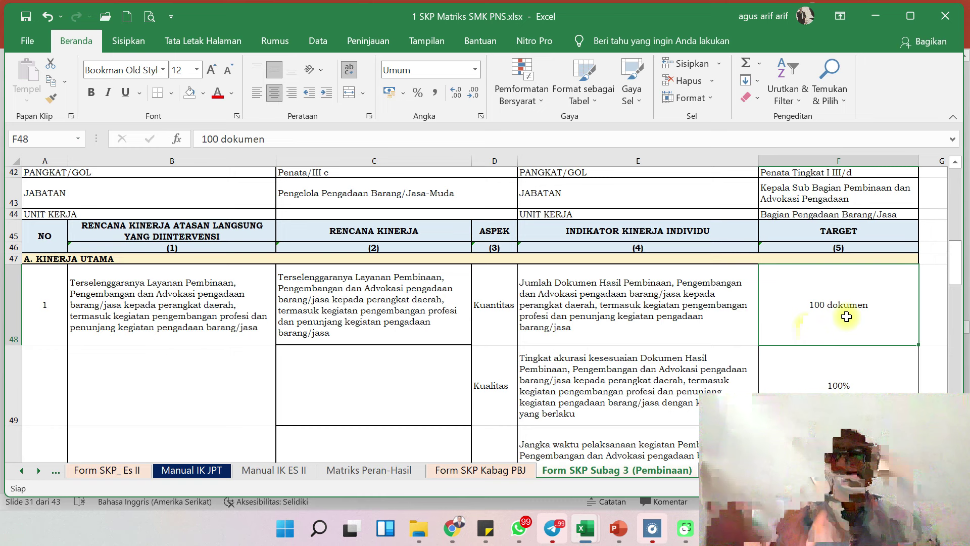
scroll(688, 265, "down", 1)
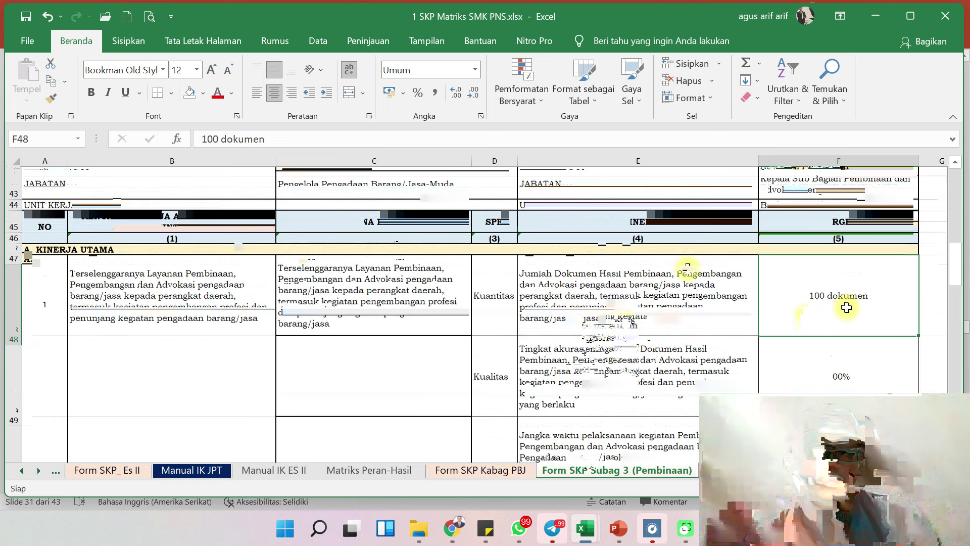
scroll(846, 307, "down", 2)
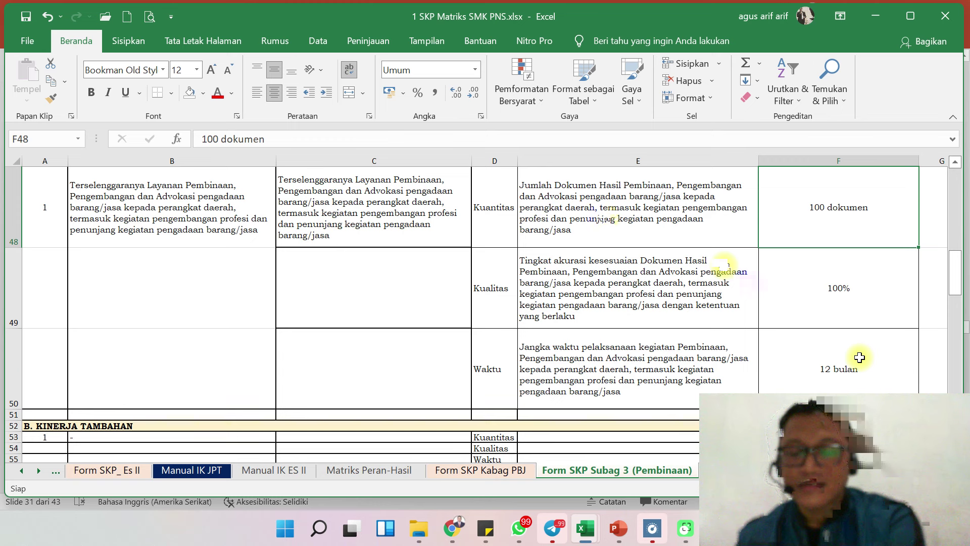
scroll(860, 358, "down", 1)
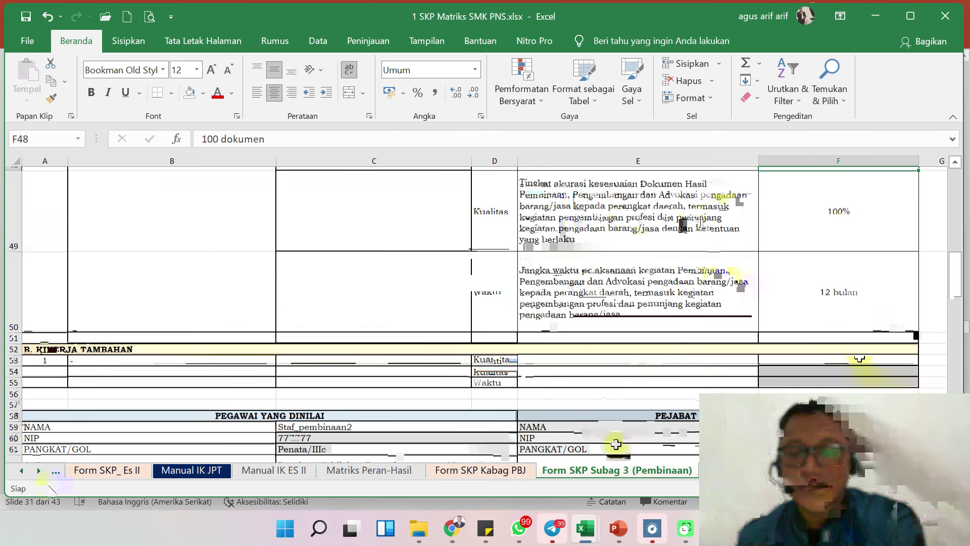
Step: Review the performance plans, indicators and targets in rows 11 to 16 of Form SKP Subag 2 LPSE, checking the source of C11
scroll(616, 444, "up", 1)
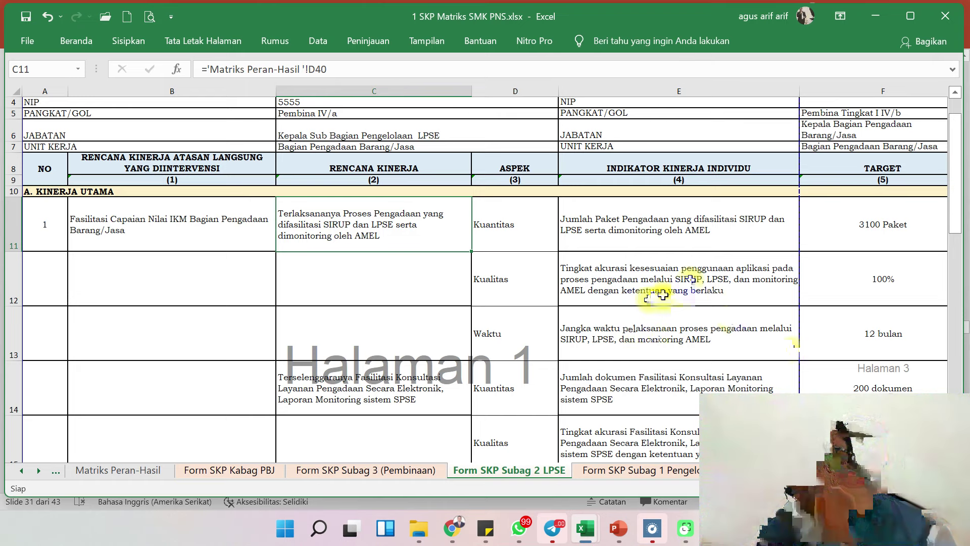
scroll(663, 294, "down", 2)
left_click(859, 248)
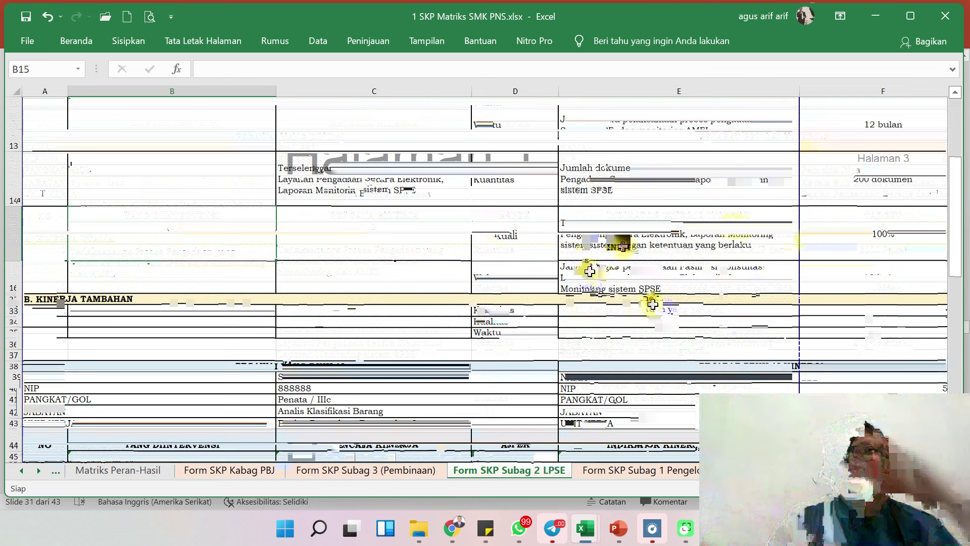
scroll(537, 259, "up", 1)
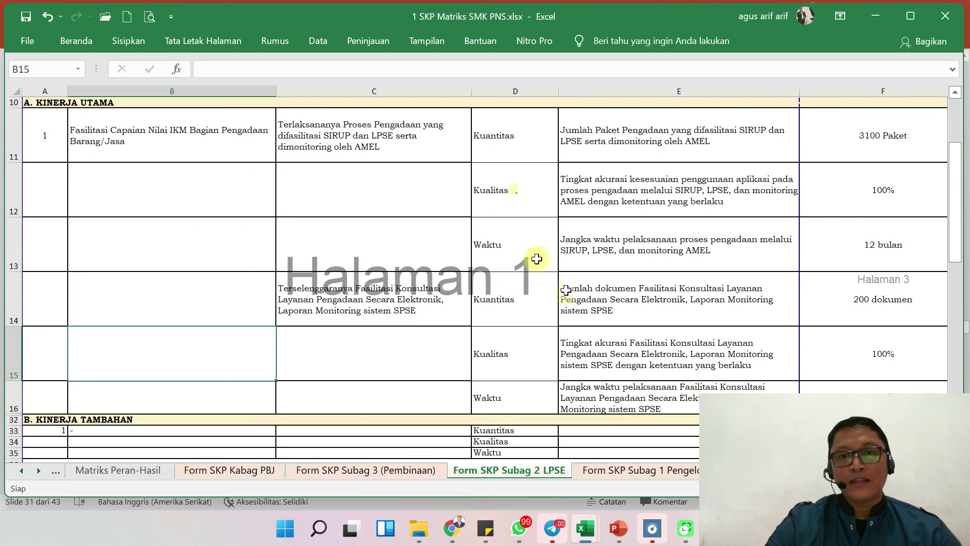
left_click(389, 215)
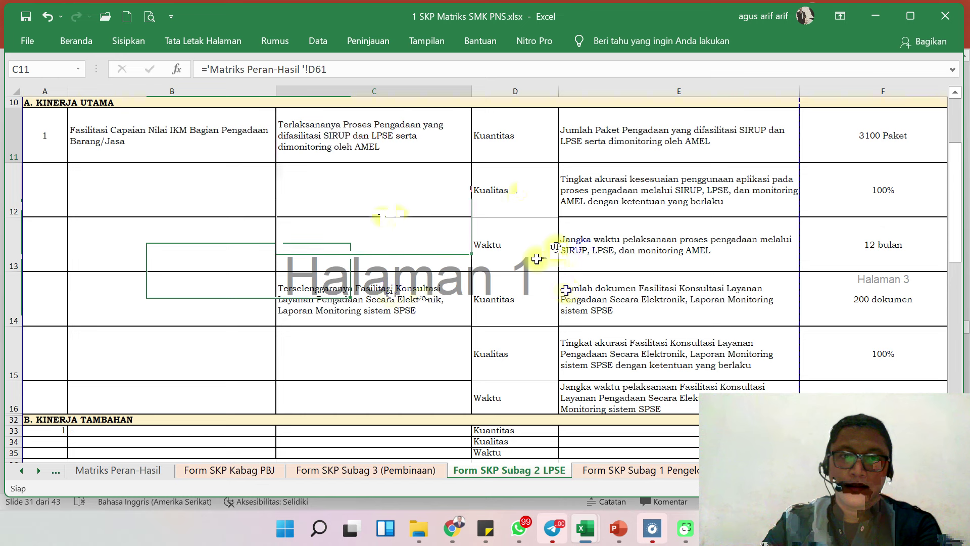
scroll(537, 258, "down", 3)
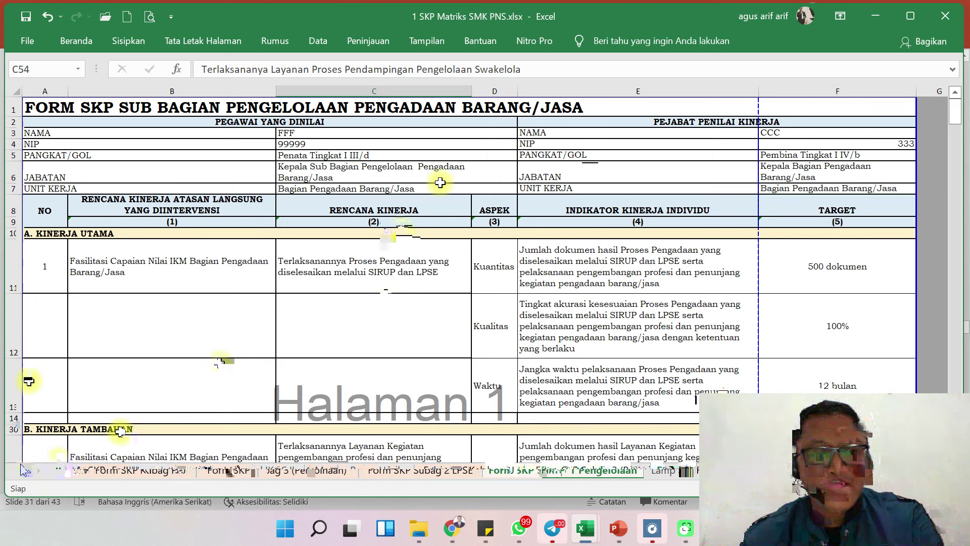
Step: Review the main performance in rows 11 to 13 and additional performance in rows 31 to 33 of Form SKP Subag 1 Pengelolaan
scroll(414, 232, "down", 1)
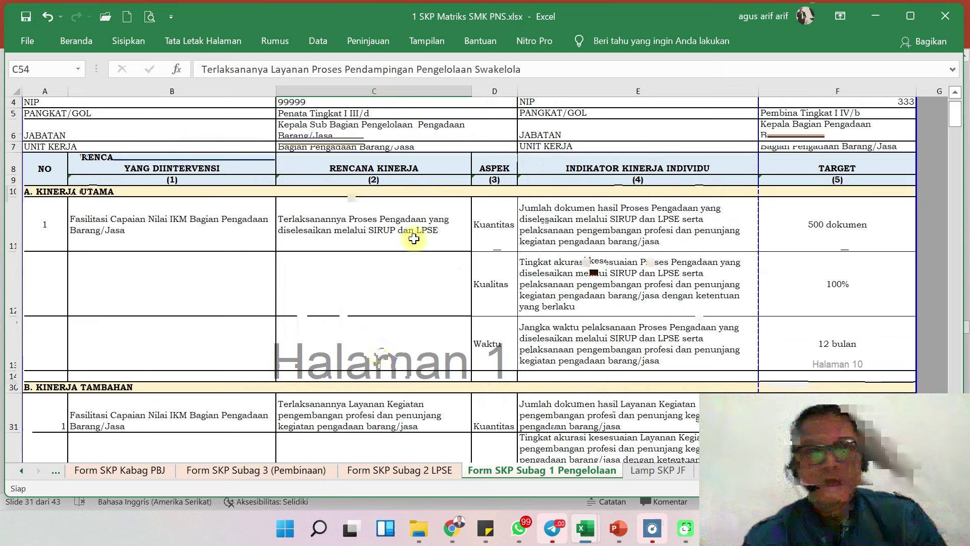
scroll(374, 386, "down", 1)
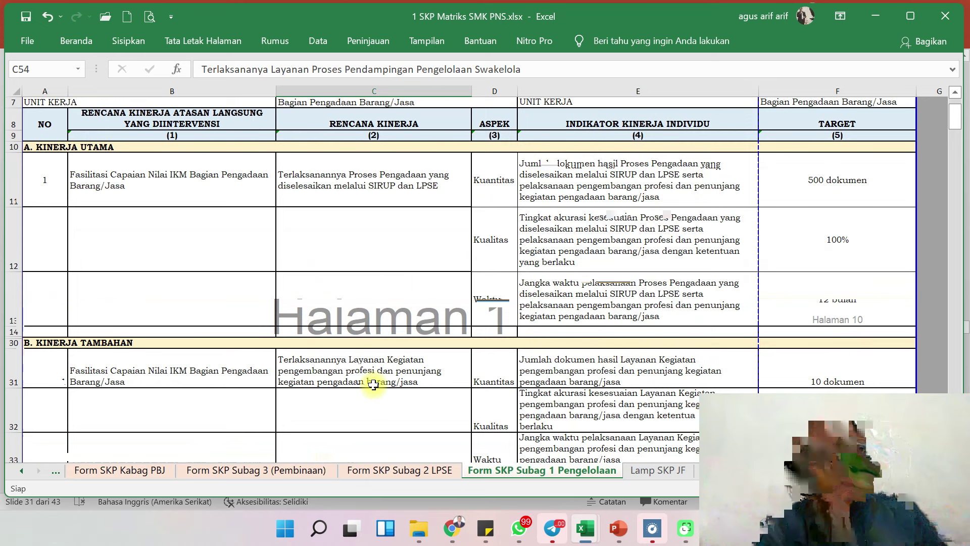
scroll(379, 299, "down", 1)
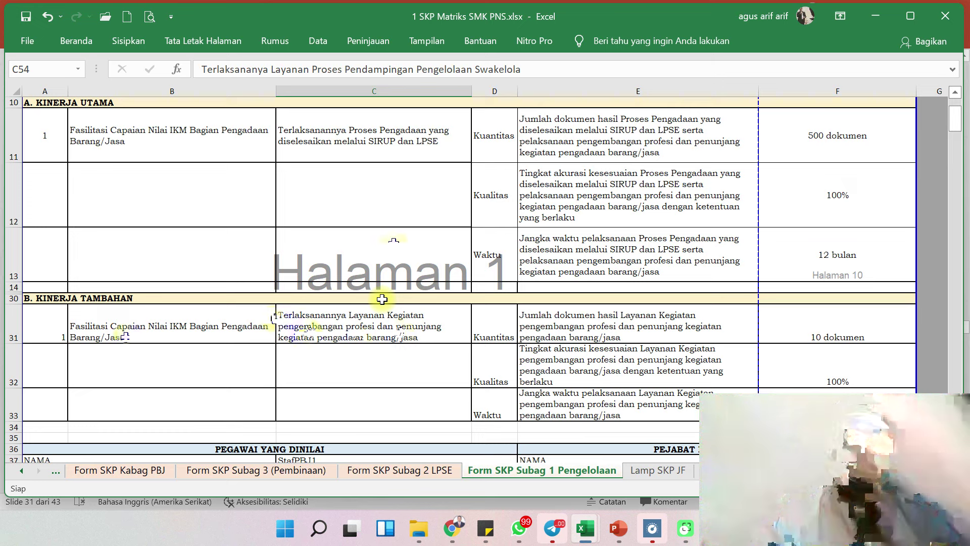
left_click(381, 305)
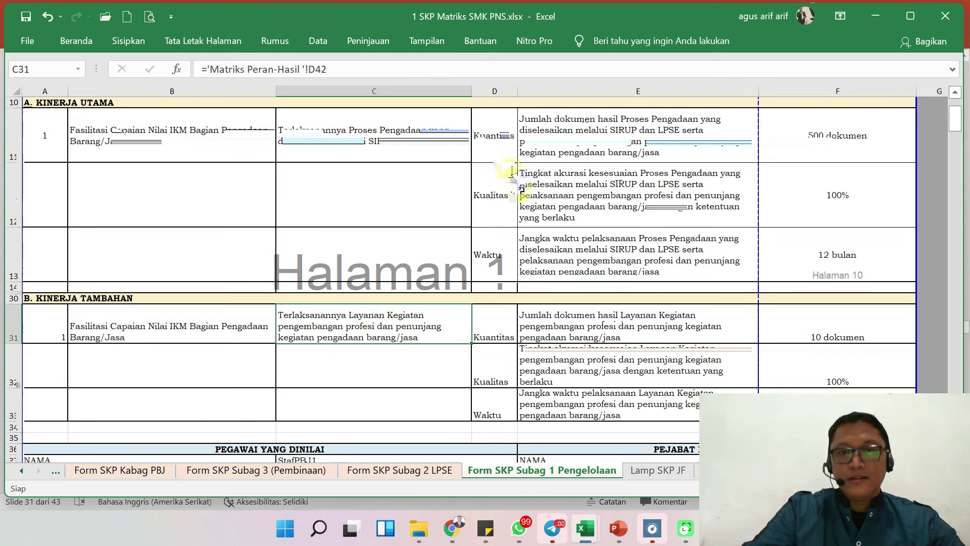
scroll(513, 172, "up", 1)
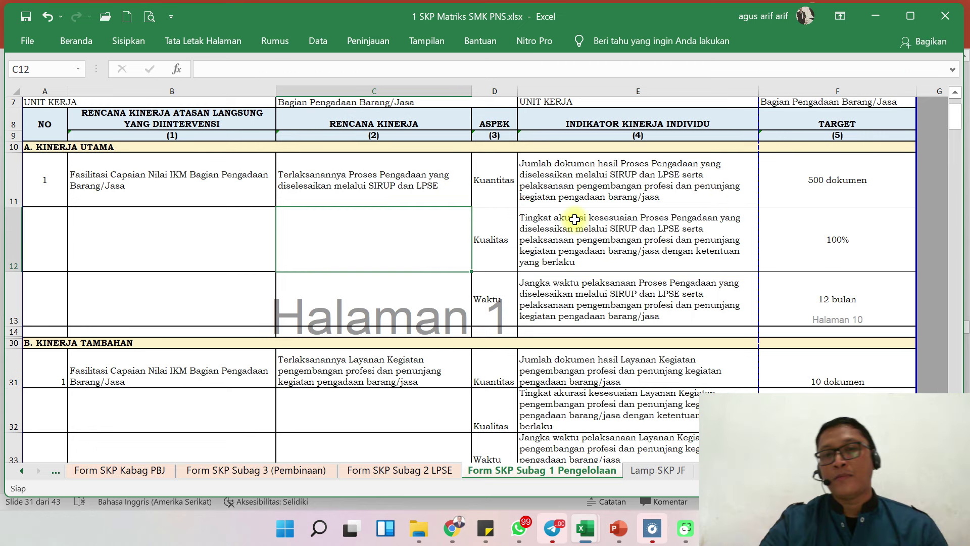
scroll(575, 219, "down", 2)
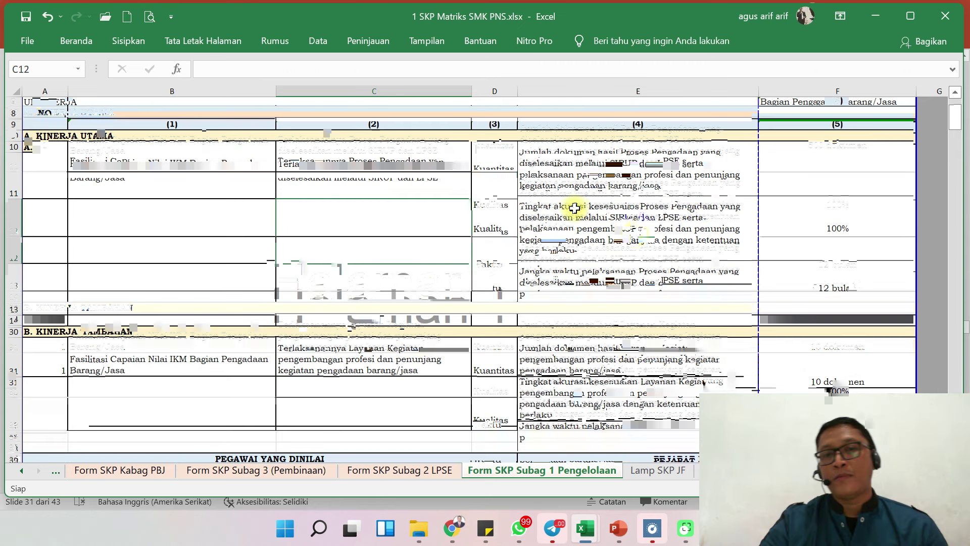
left_click(580, 183)
scroll(602, 277, "down", 3)
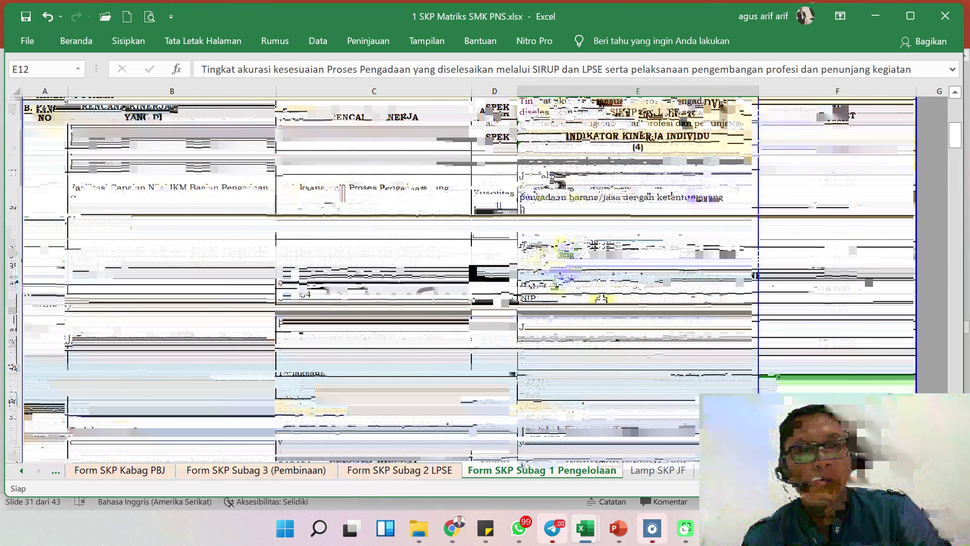
scroll(468, 278, "down", 1)
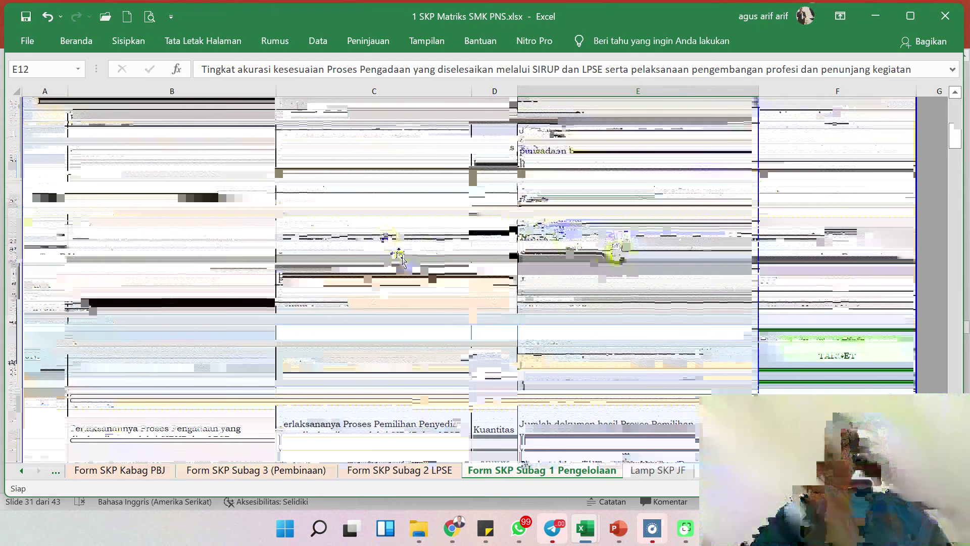
Step: Link StafPBJ1's first performance plan in C45 of Form SKP Subag 1 Pengelolaan to D67 of Matriks Peran-Hasil
left_click(389, 244)
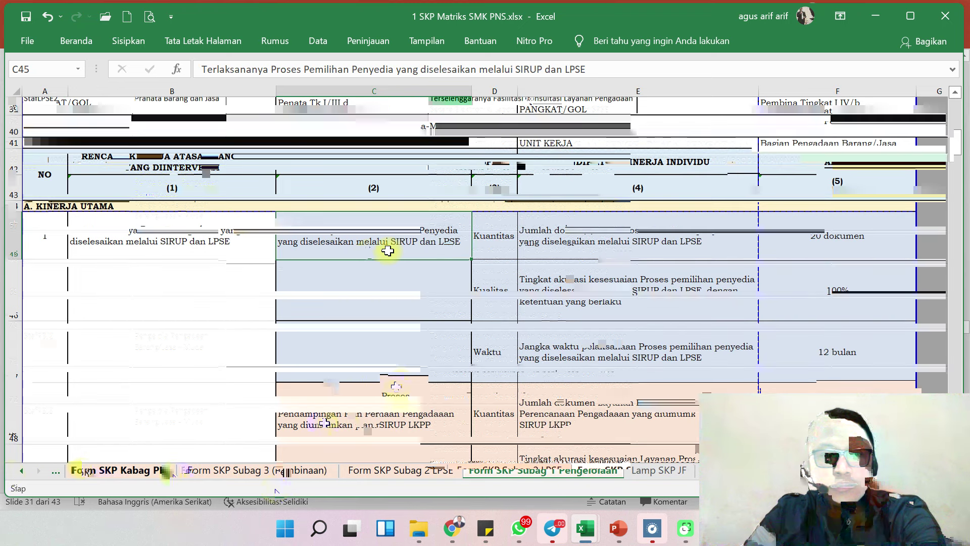
left_click(493, 214)
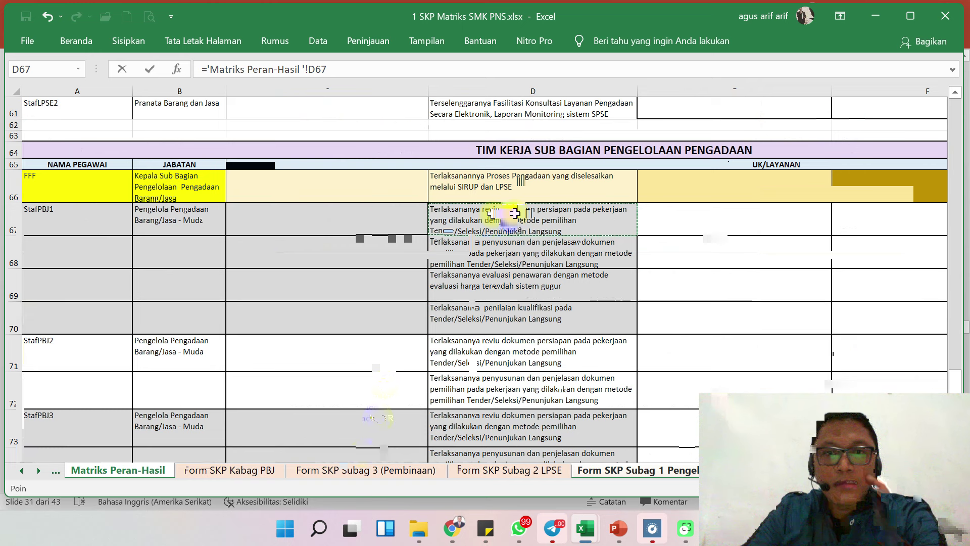
key("Return")
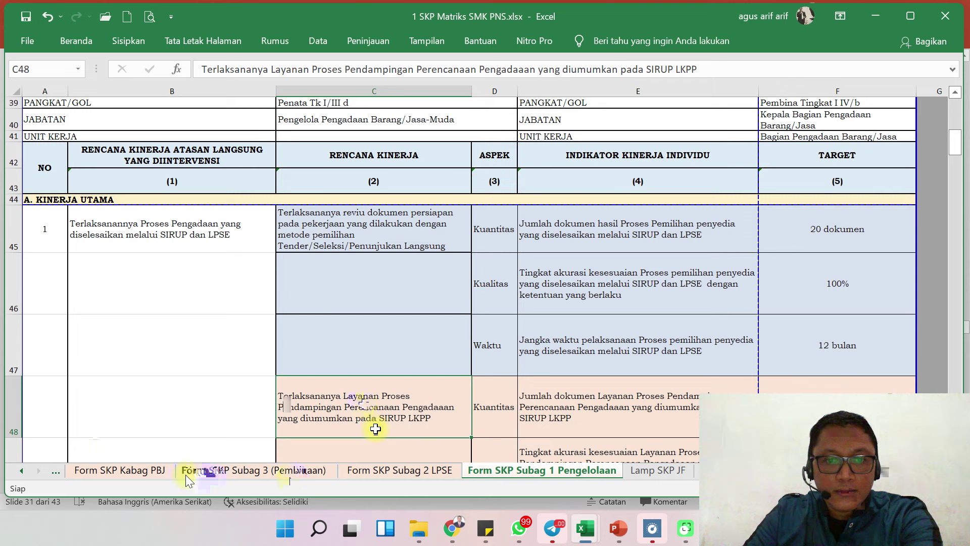
Step: Link the second performance plan in C48 to the document preparation and explanation plan in D68 of Matriks Peran-Hasil
left_click(21, 471)
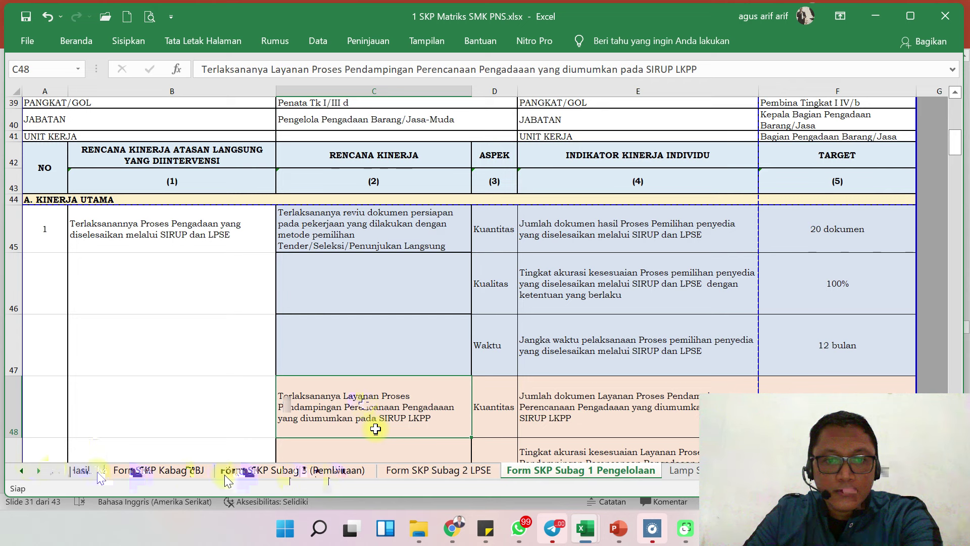
type("=")
left_click(80, 471)
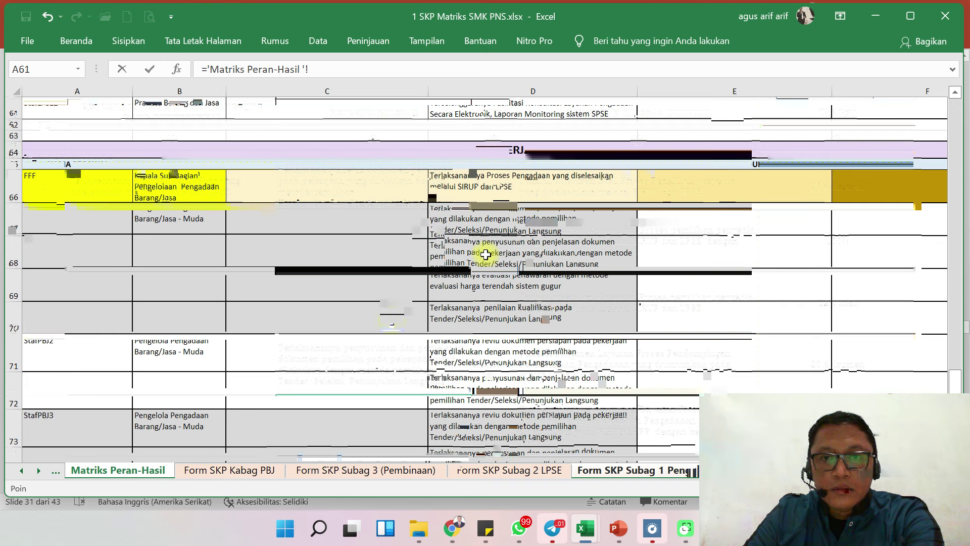
Step: Link the third performance plan in C51 to the bid evaluation plan in D69 of Matriks Peran-Hasil
scroll(486, 255, "down", 2)
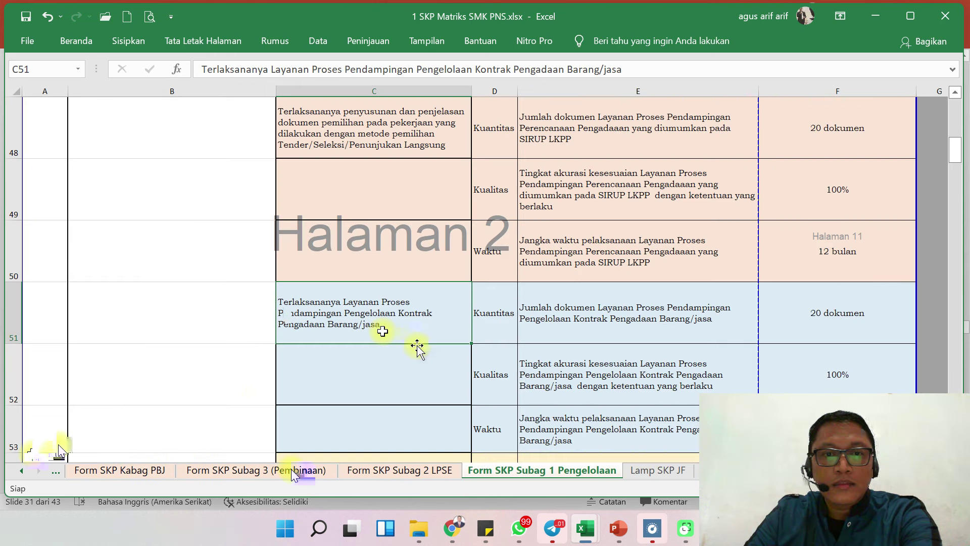
type("=")
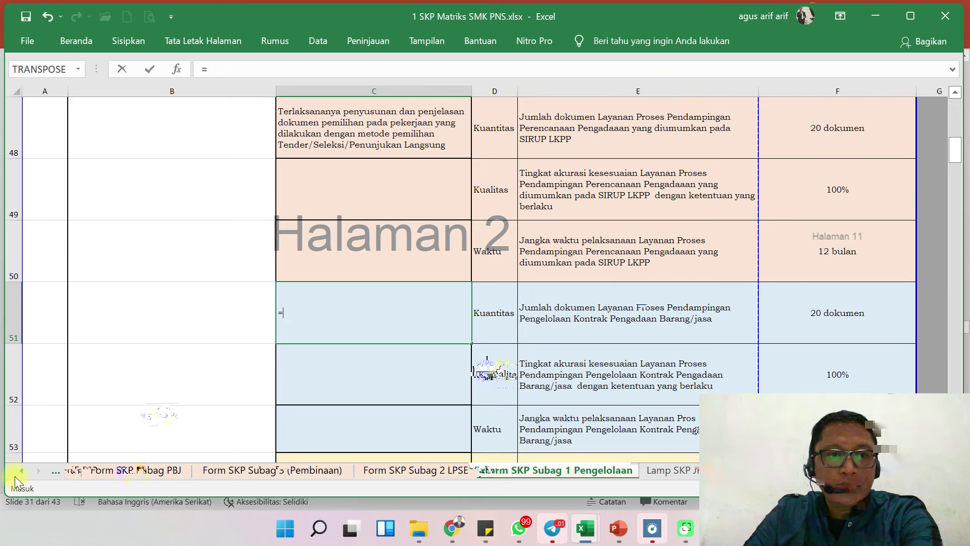
left_click(76, 470)
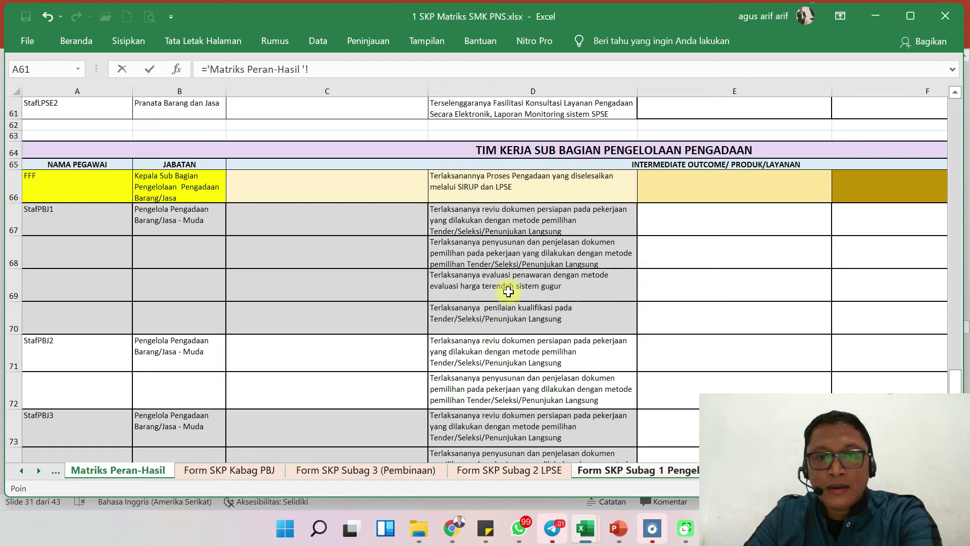
left_click(509, 292)
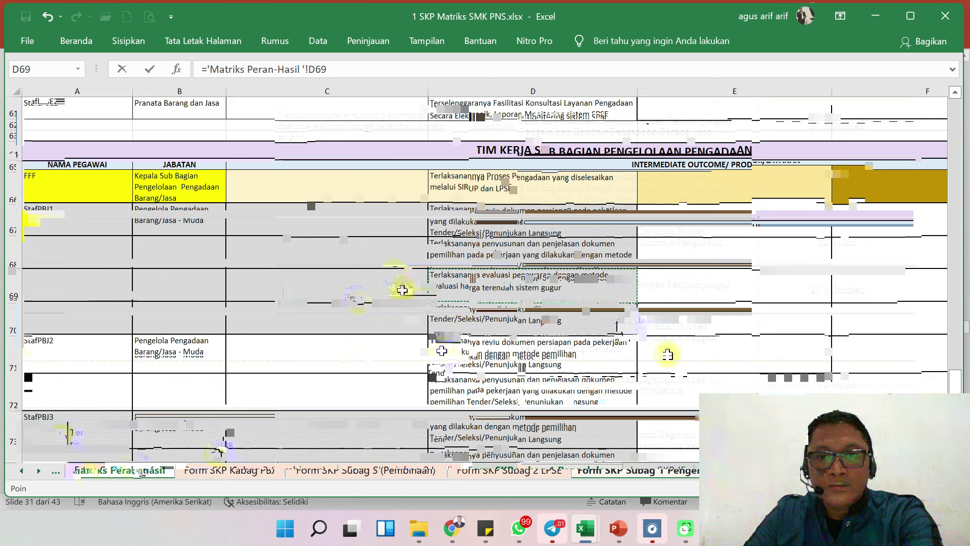
key("Return")
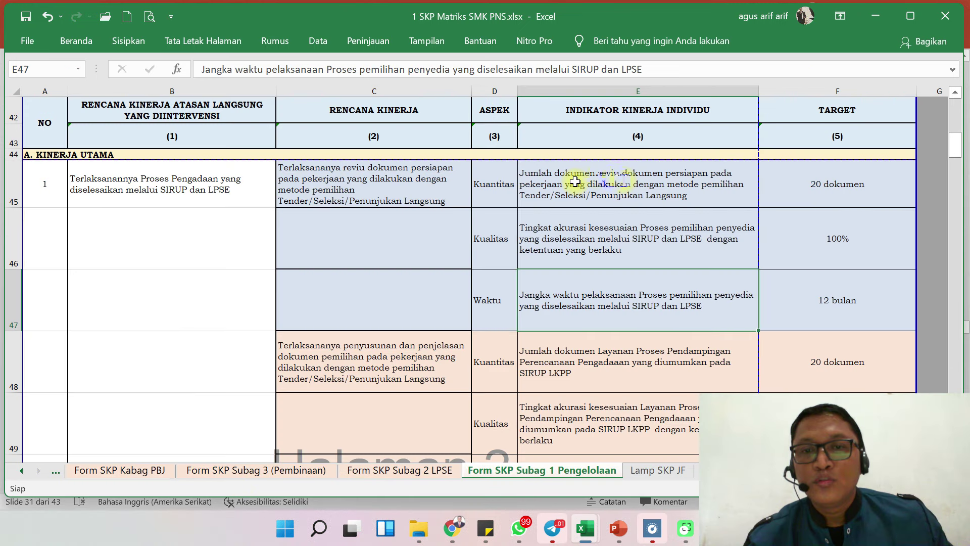
Step: Insert "hasil" before "reviu dokumen persiapan" in the quantity indicator in E45 of Form SKP Subag 1 Pengelolaan
double_click(599, 174)
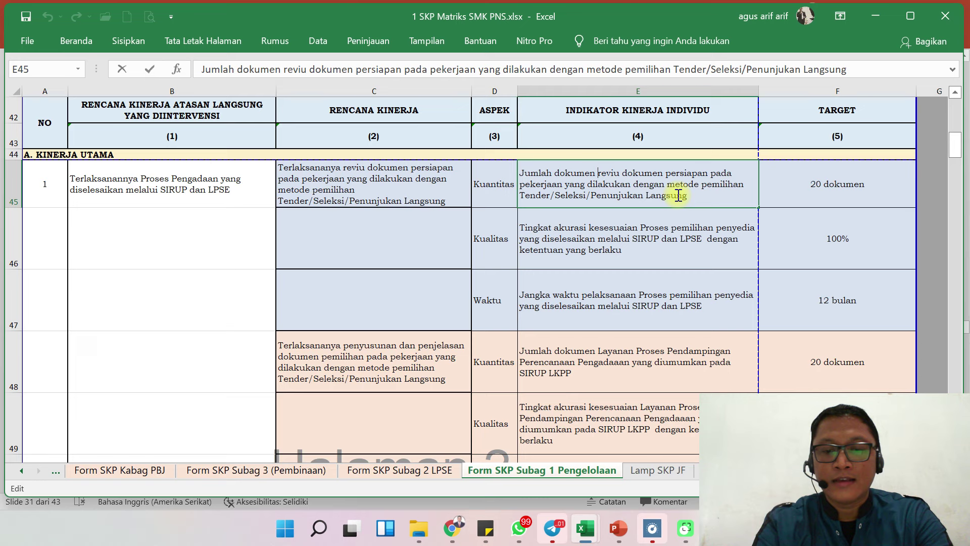
type("hasil")
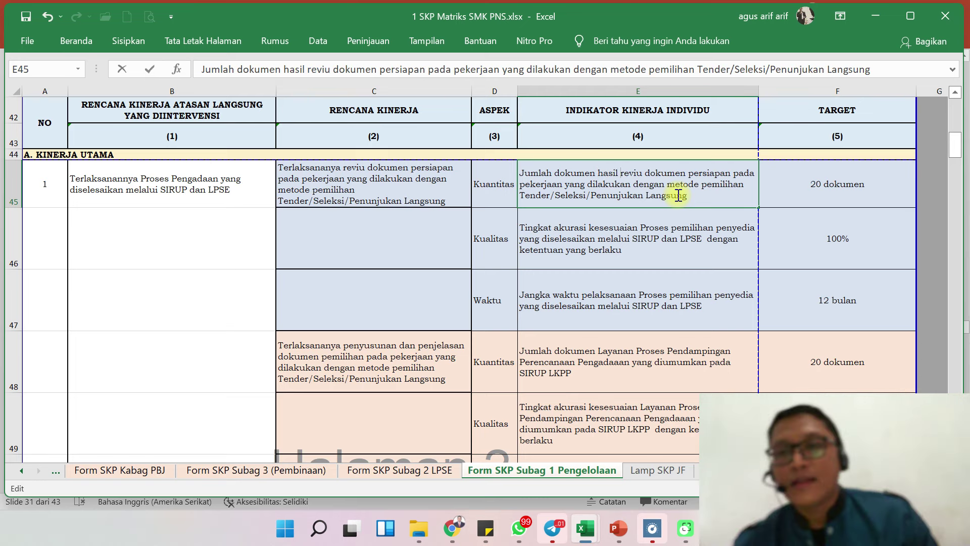
key("Return")
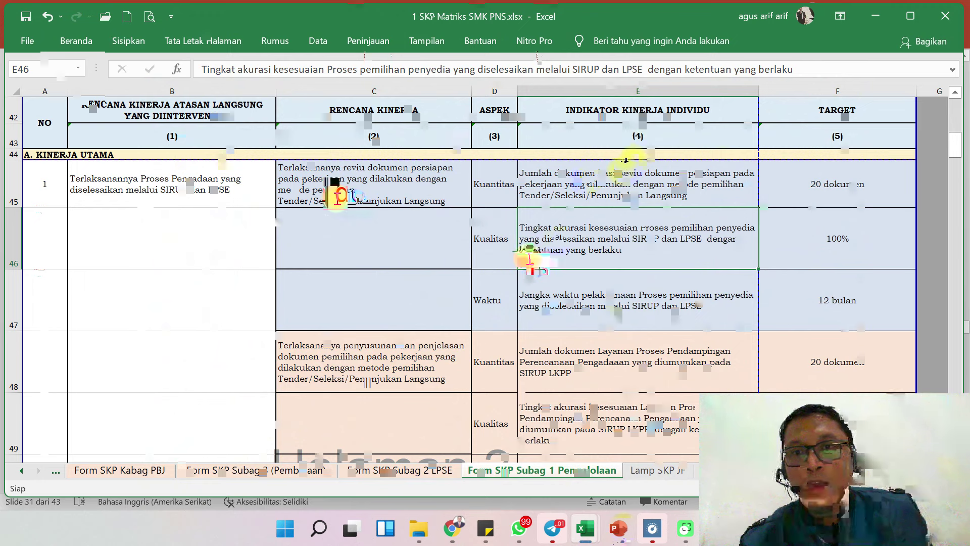
Step: Reword quality indicator E46 for "hasil reviu dokumen persiapan" with "sesuai dengan ketentuan yang berlaku", and time indicator E47 for "reviu dokumen persiapan"
double_click(600, 231)
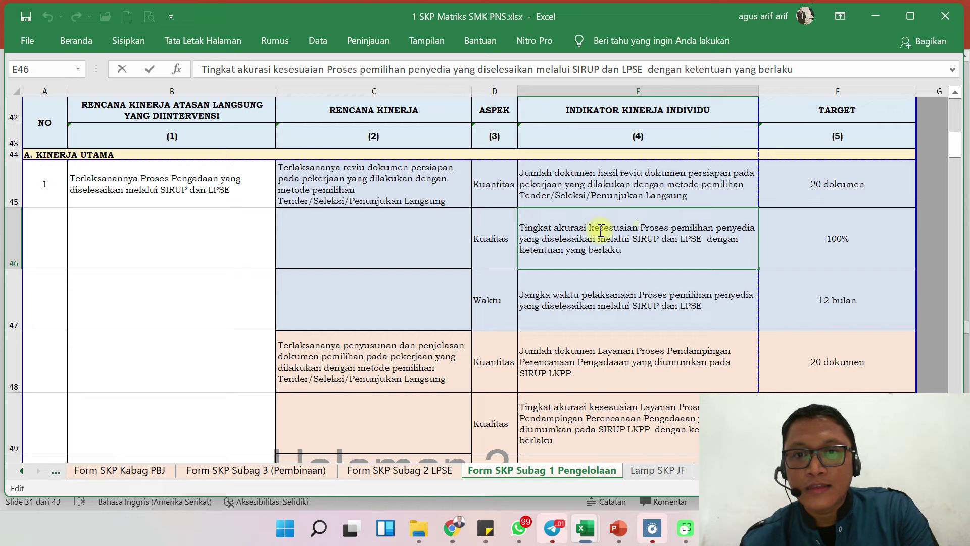
left_click(697, 247, "shift")
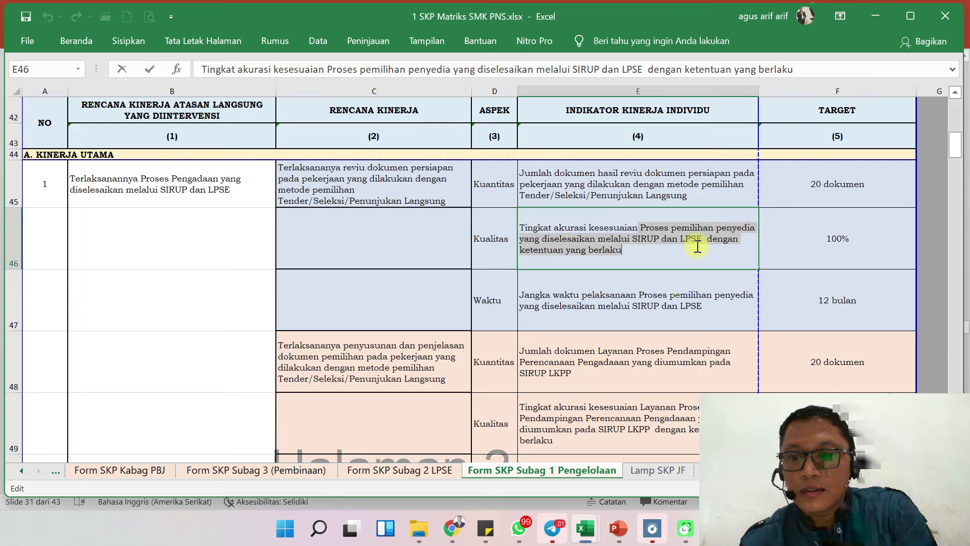
key("ctrl+v")
left_click(651, 298)
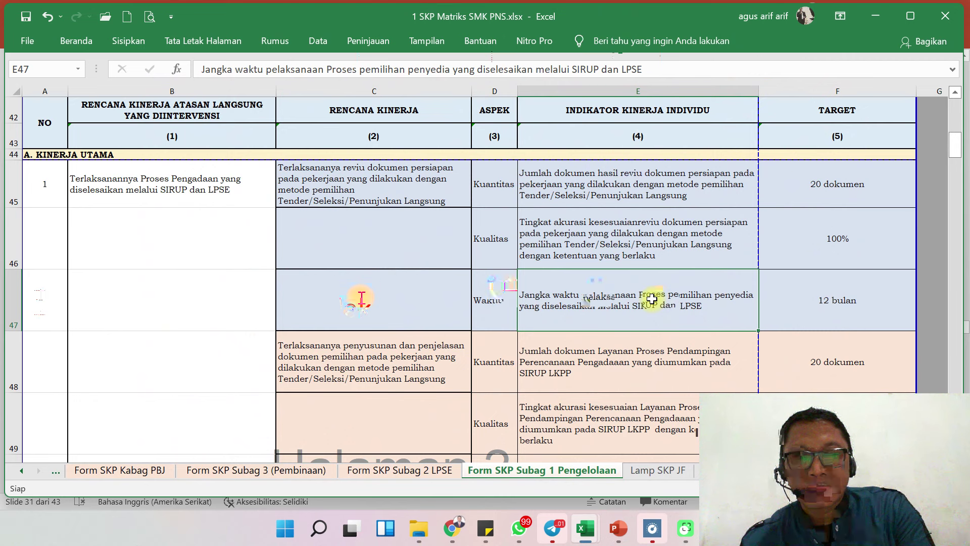
key("alt+Tab")
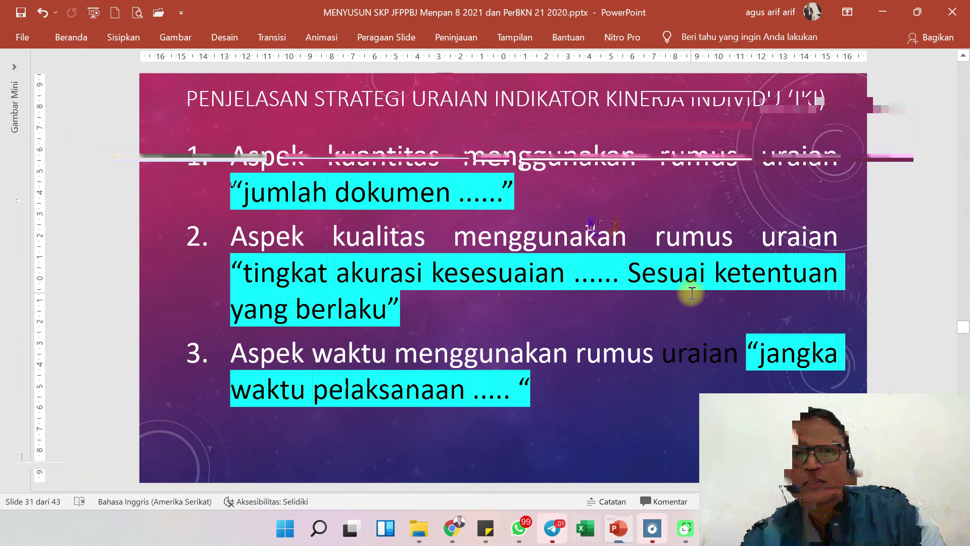
key("alt+Tab")
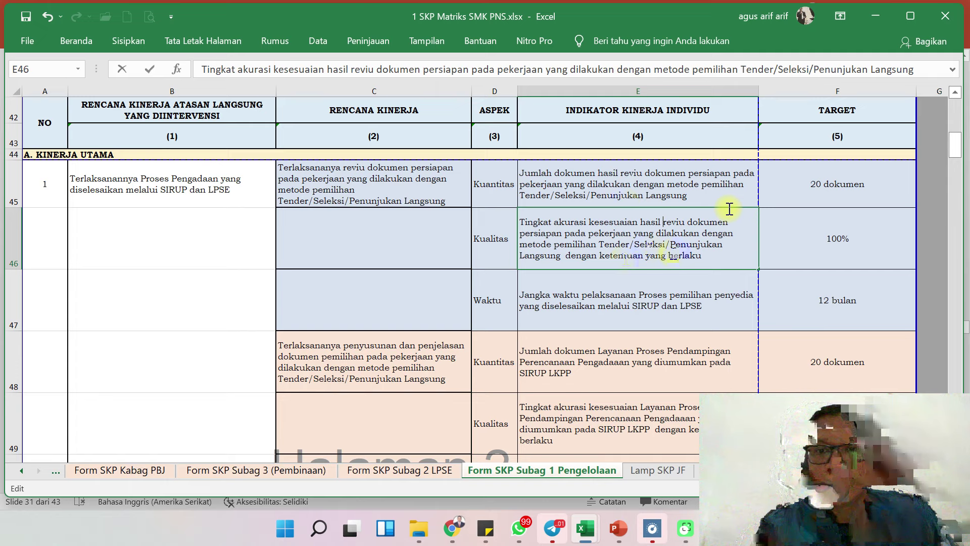
left_click(569, 256)
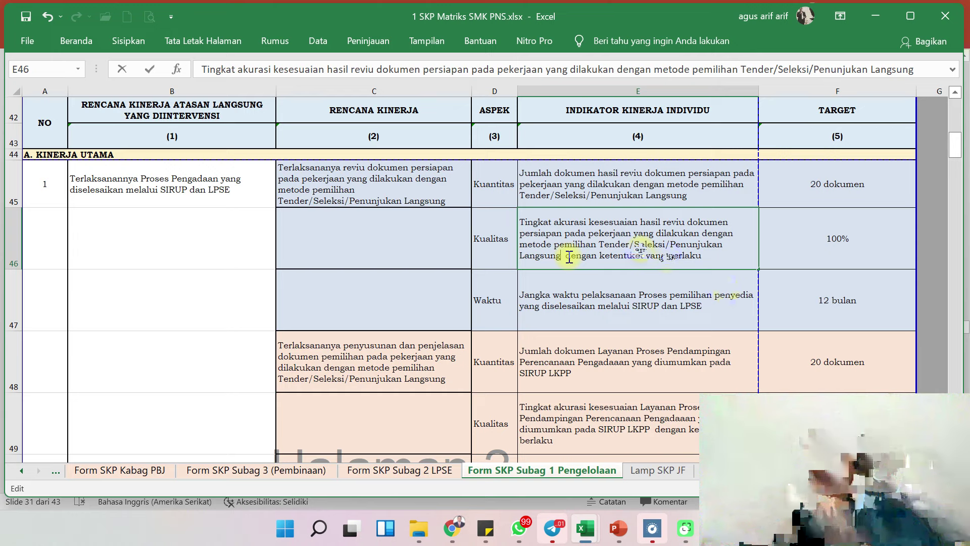
left_click(609, 279)
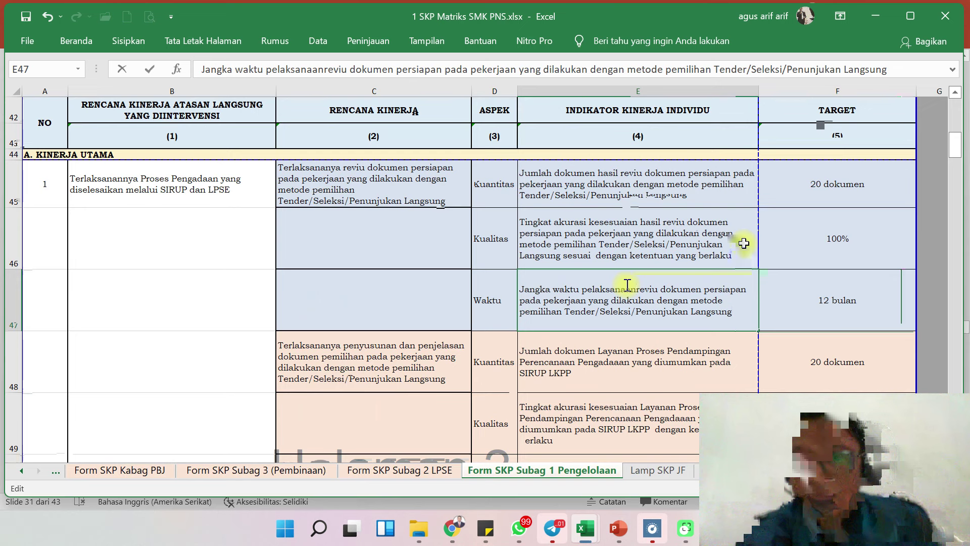
Step: Clear the old individual performance indicators of the second and third performance plans, starting at E48
scroll(569, 236, "down", 2)
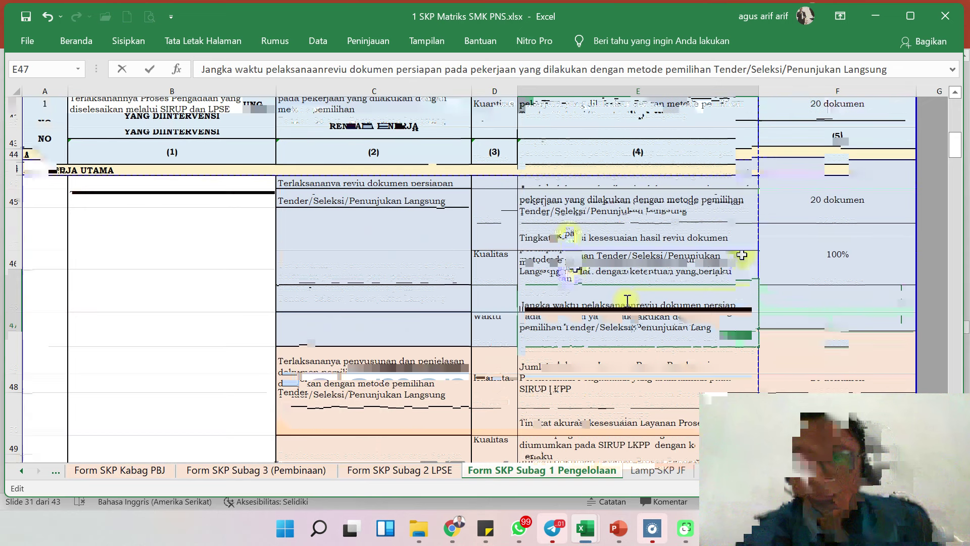
scroll(627, 300, "down", 2)
left_click_drag(602, 134, 595, 394)
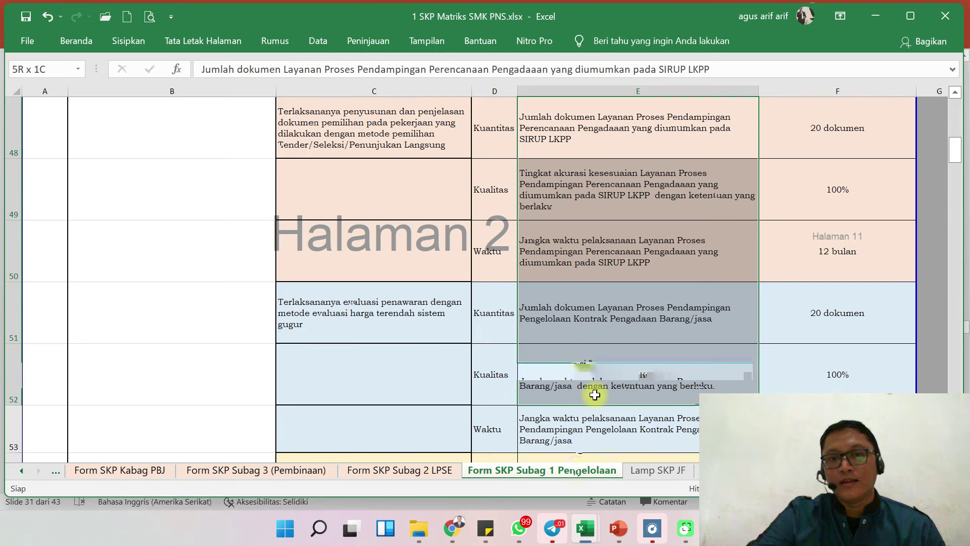
scroll(594, 394, "up", 1)
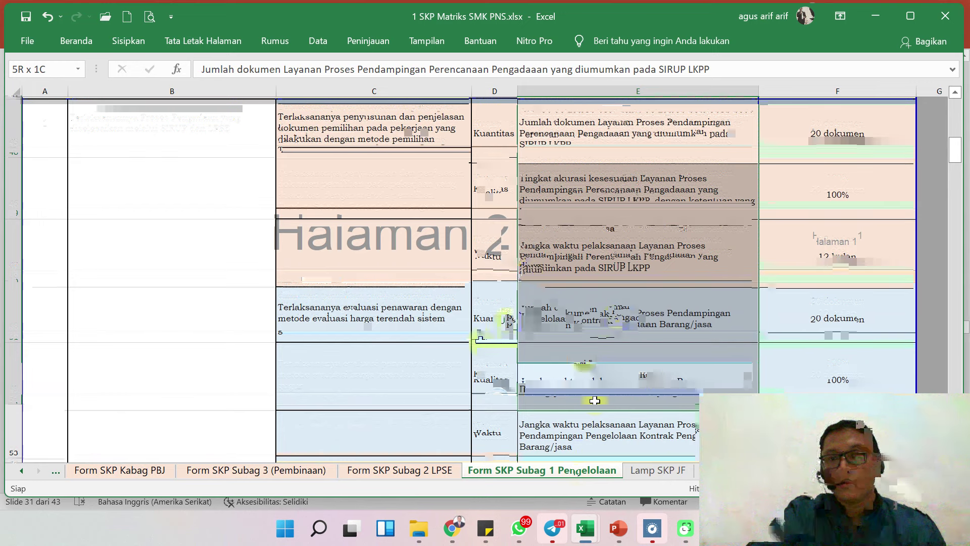
left_click(21, 470)
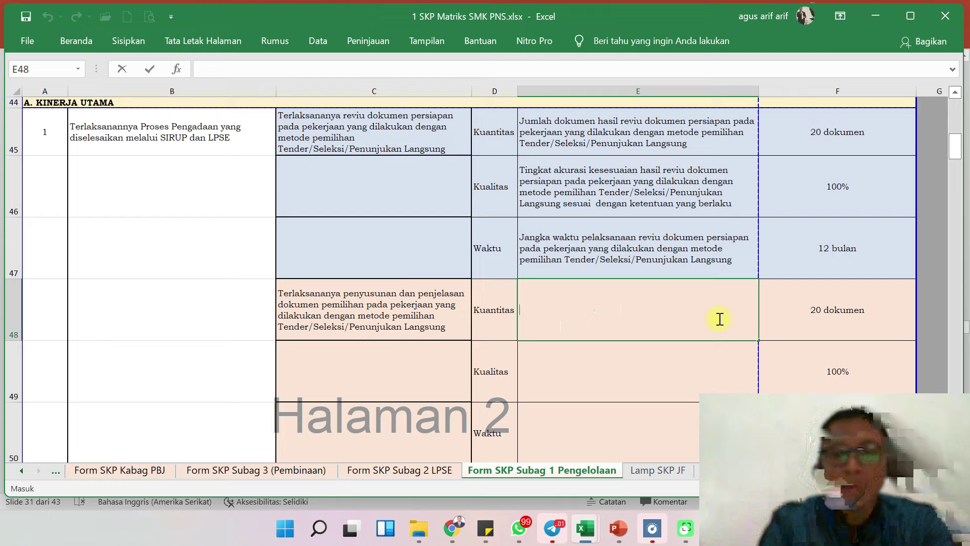
Step: Enter "Jumlah dokumen hasil penyusunan dan penjelasan dokumen pemilihan…" as quantity indicator in E48 and the matching "Tingkat akurasi" quality indicator in E49
type("Jumlah dokumen hasil penyusunan dan penjelasan dokumen pemilihan pada pekerjaan yang dilakukan dengan metode pemilihan Tender/Seleksi/Penunjukan Langsung")
key("Return")
type("Tingkat akurasi")
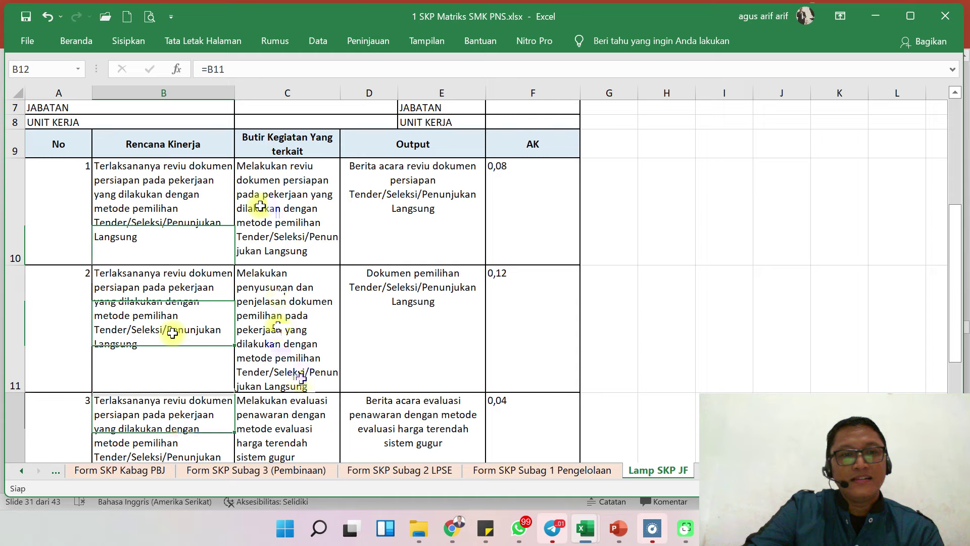
Step: Review the outputs in Lamp SKP JF and the SKP and PENILAIAN SKP sheets of the 2 Kertas Kerja SKP Sem 1 2021 workbook
left_click(412, 218)
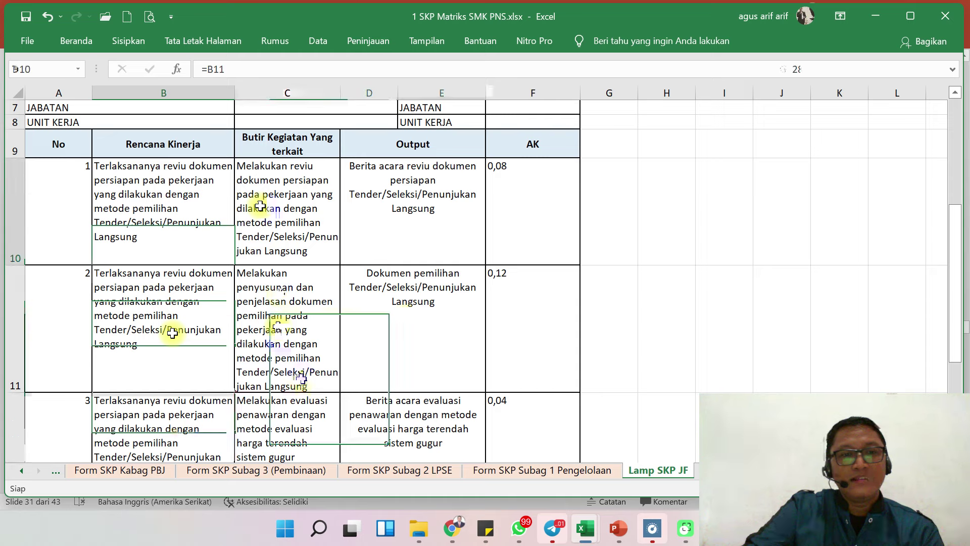
key("Down")
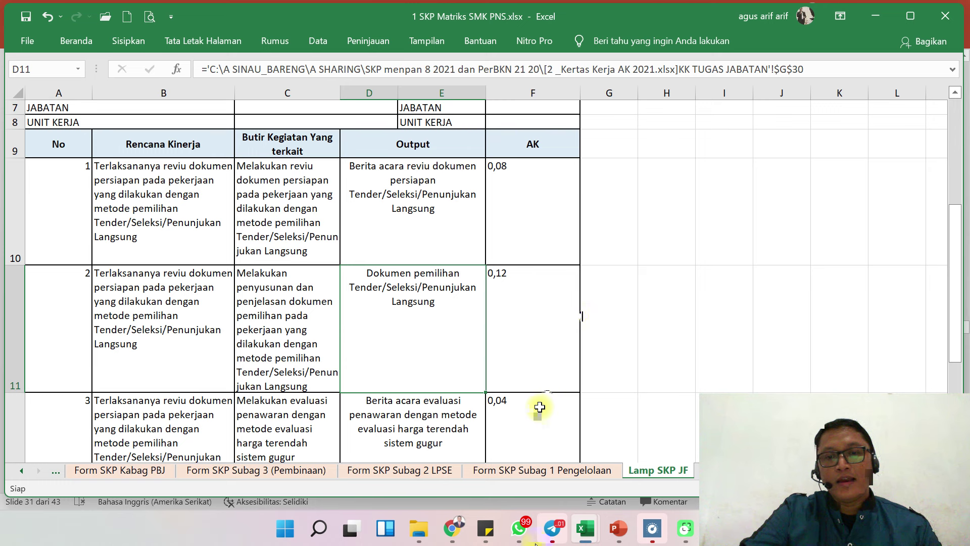
left_click(432, 523)
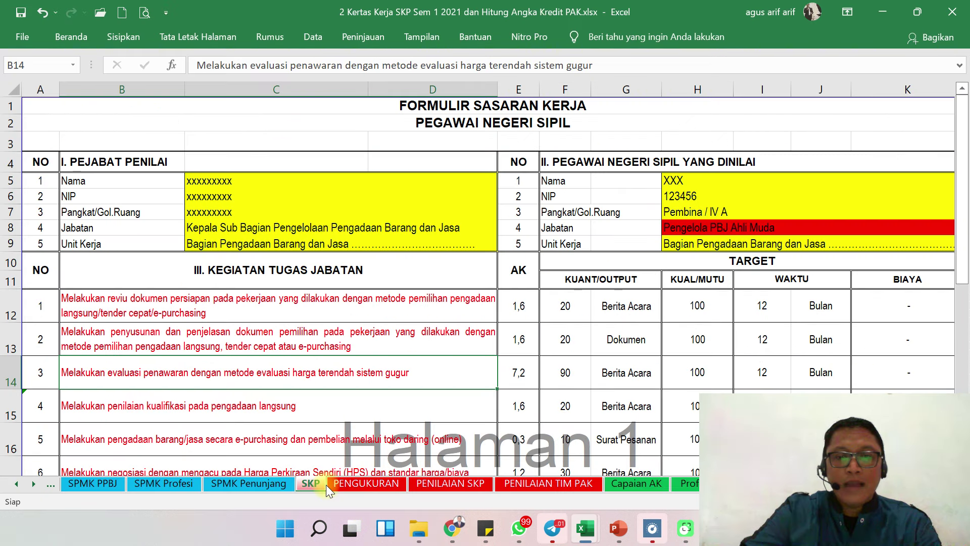
left_click(353, 485)
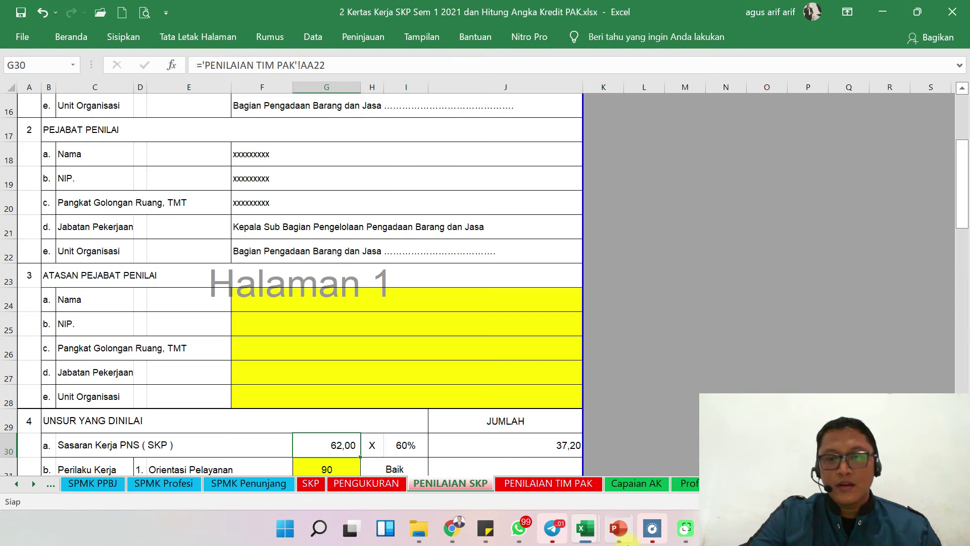
left_click(626, 541)
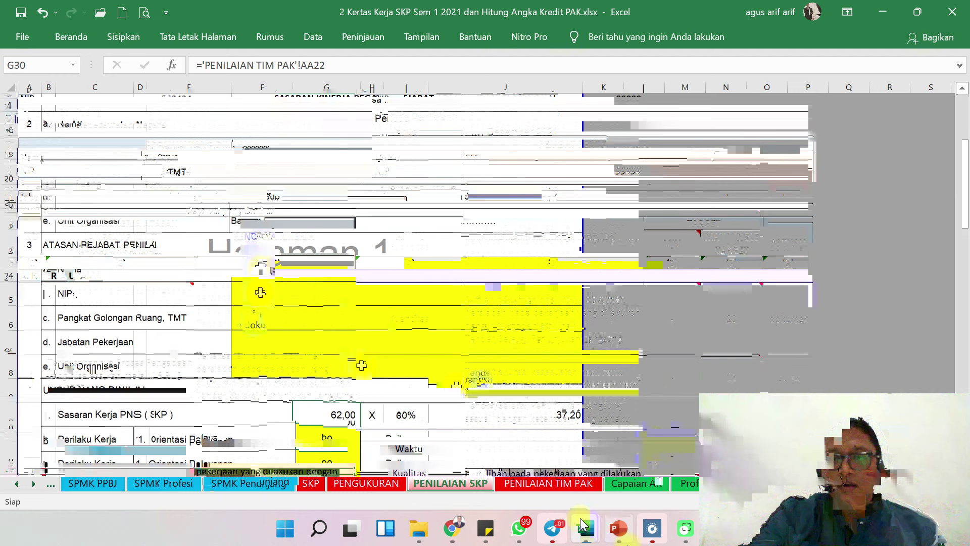
Step: In 1a. SKP Sem 2 dan integrasi 2021.xlsx, extend the linked indicator formula from J18 to the time aspect in J19
left_click(584, 527)
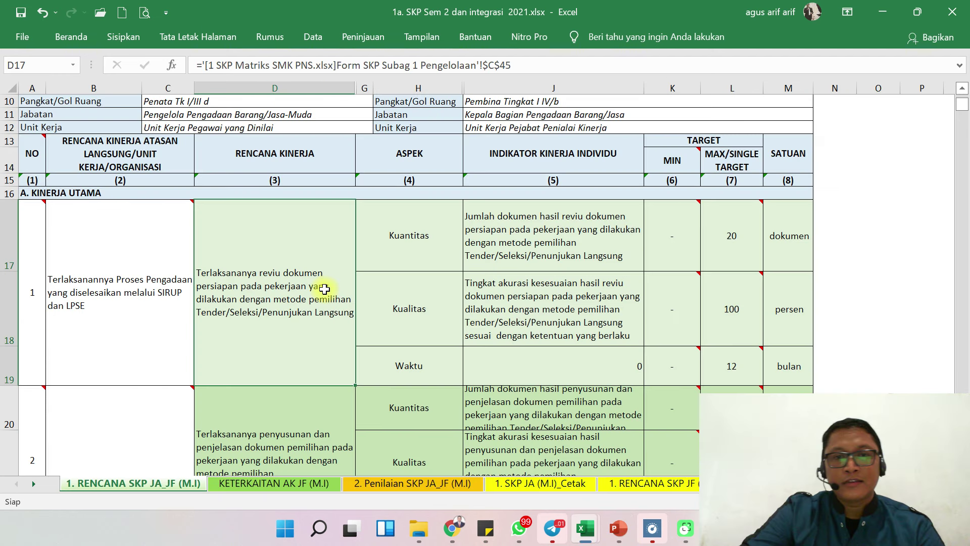
scroll(324, 289, "down", 1)
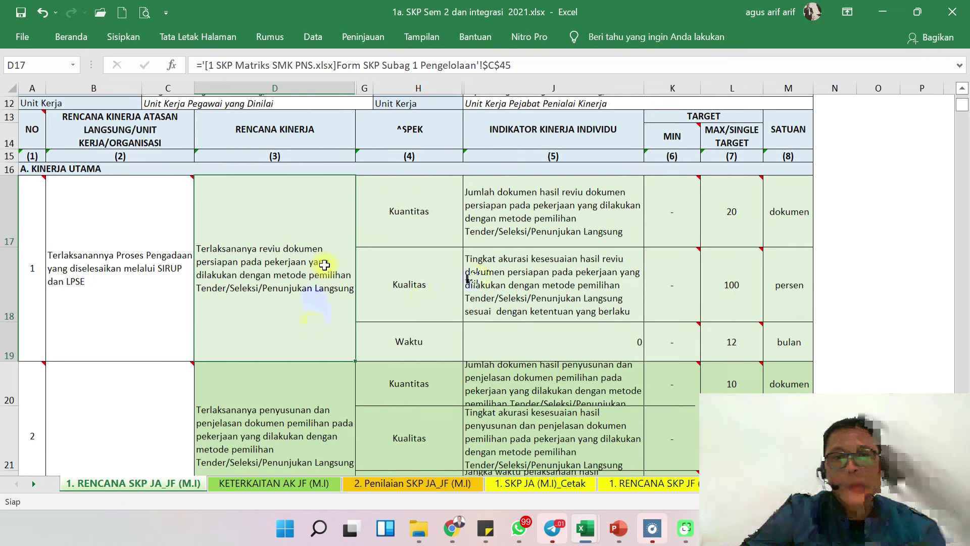
left_click(549, 285)
scroll(550, 278, "down", 1)
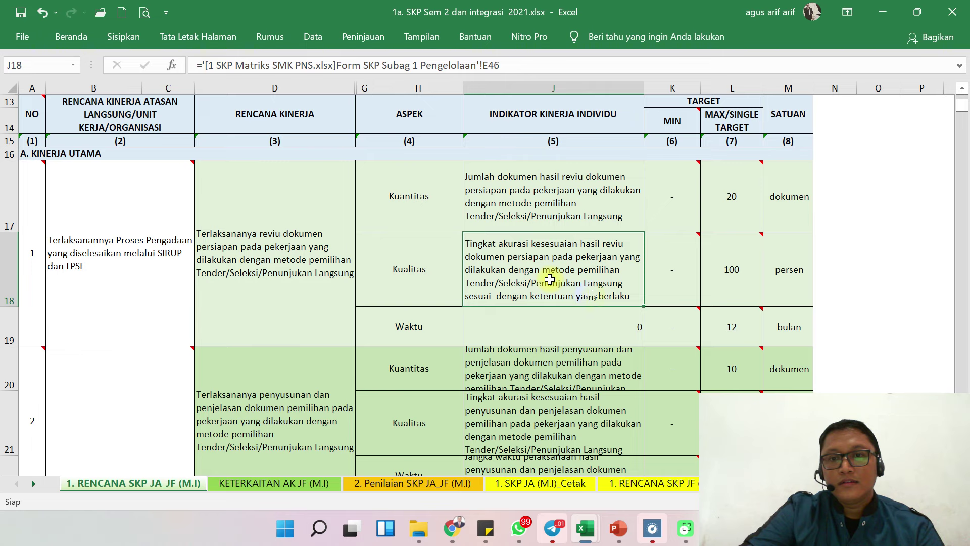
left_click_drag(644, 307, 635, 334)
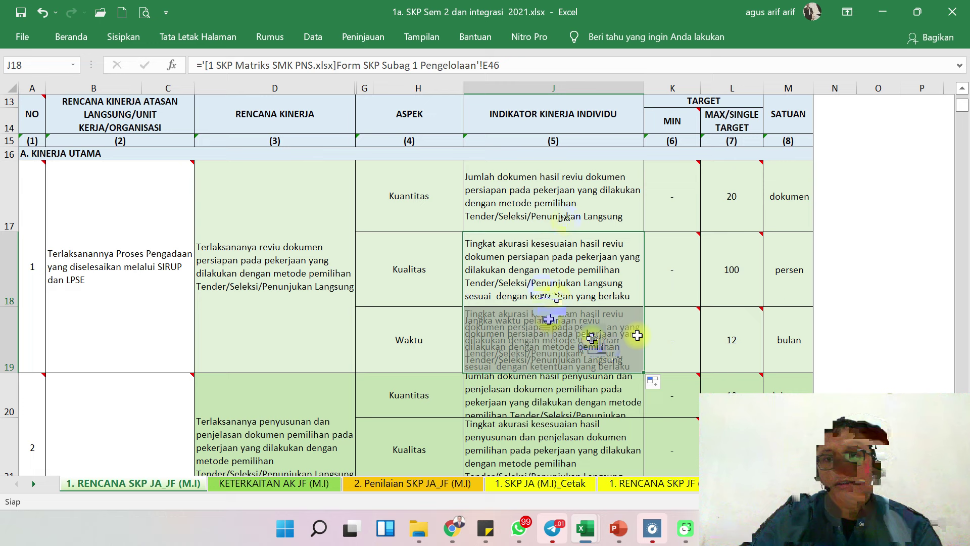
Step: Set the first performance plan's minimum targets to 10 for quantity, 90 for quality and 7 for time in K17:K19
left_click(664, 202)
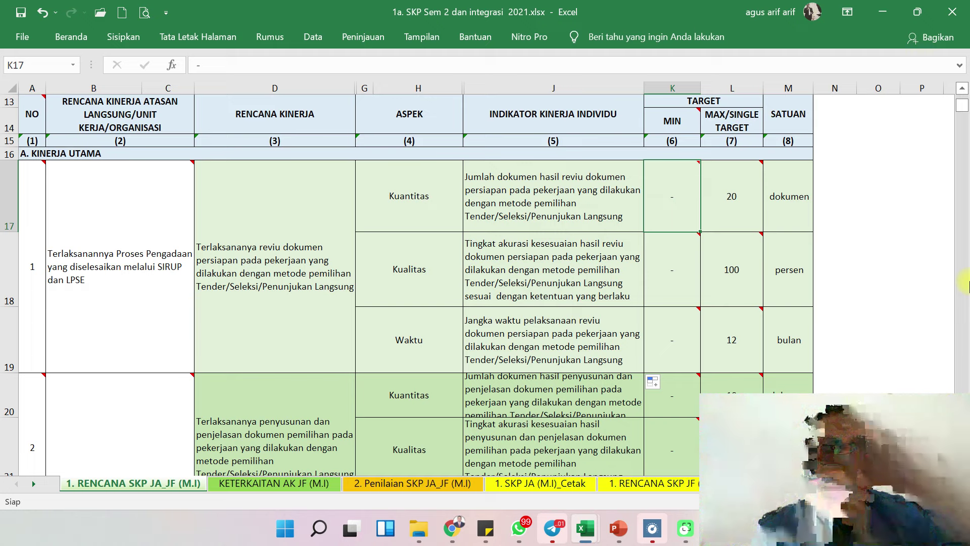
type("10")
key("Return")
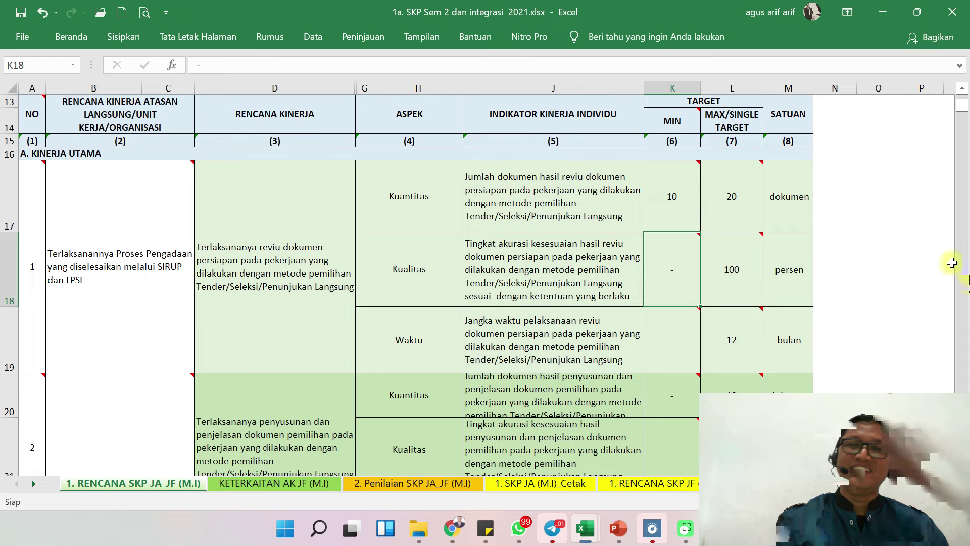
key("Down")
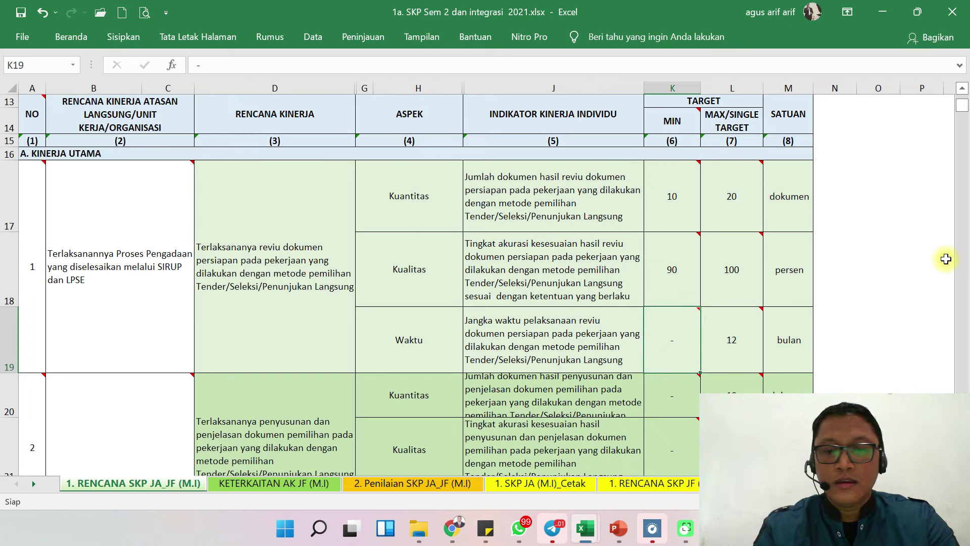
type("7")
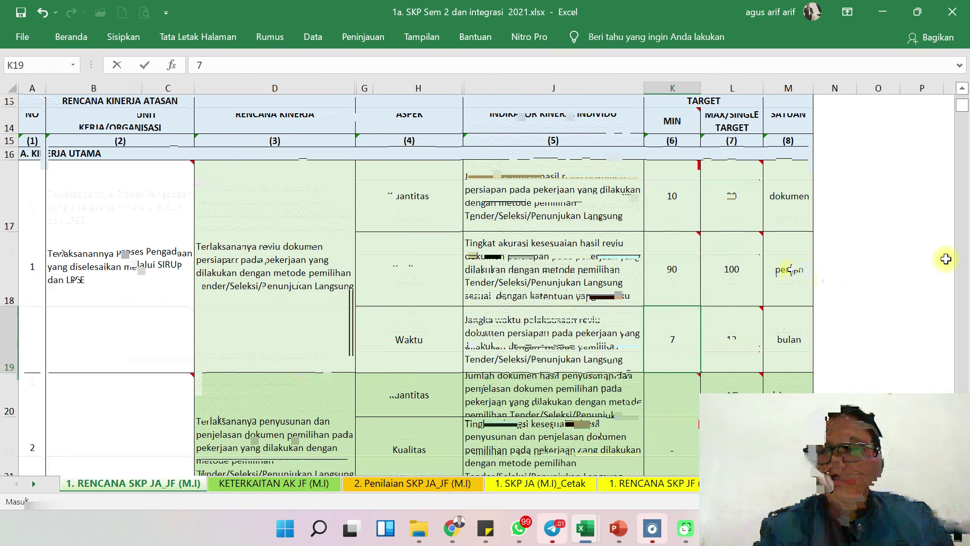
Step: Set the first plan's time target to minimum 4 and maximum 6 months, and the second plan's minimum targets to 7, 90 and 4
scroll(946, 259, "up", 1)
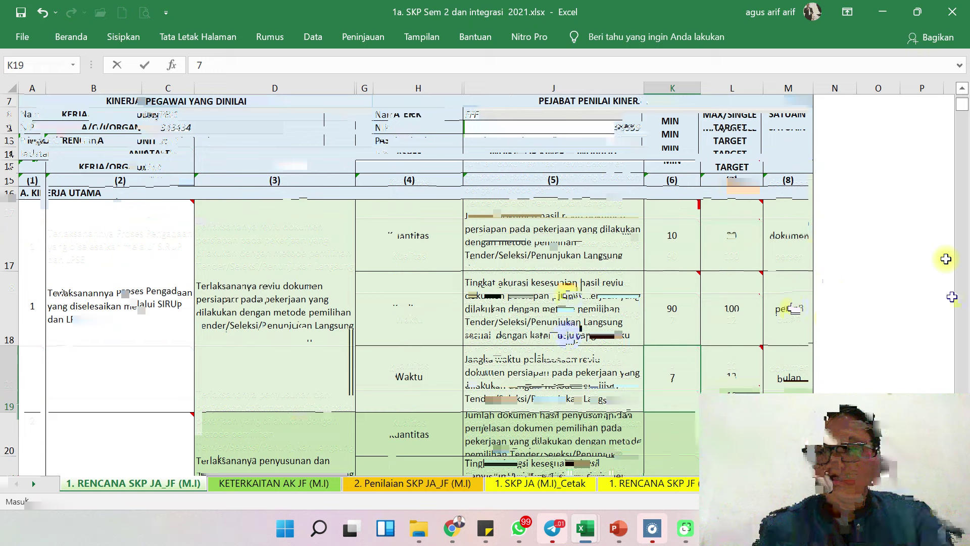
scroll(946, 259, "down", 1)
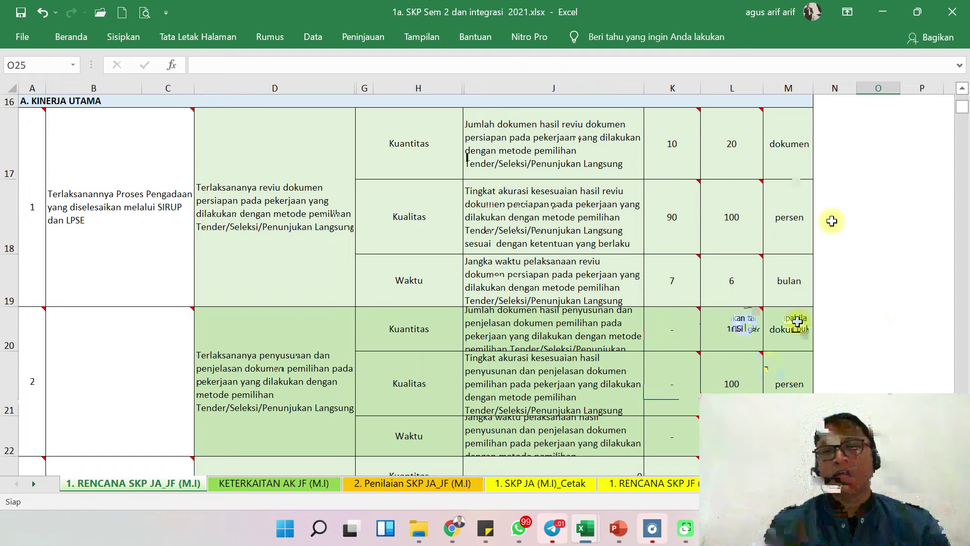
scroll(832, 221, "up", 3)
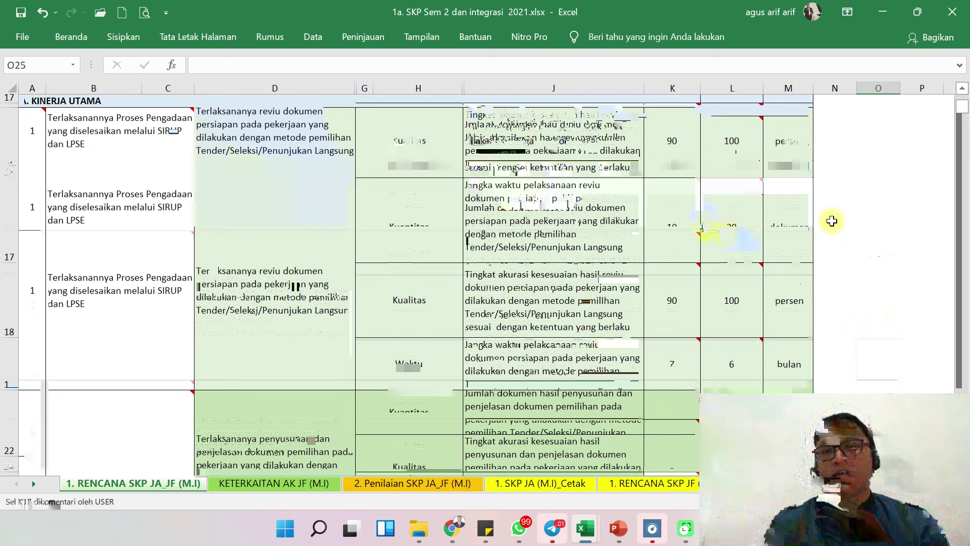
scroll(480, 261, "down", 3)
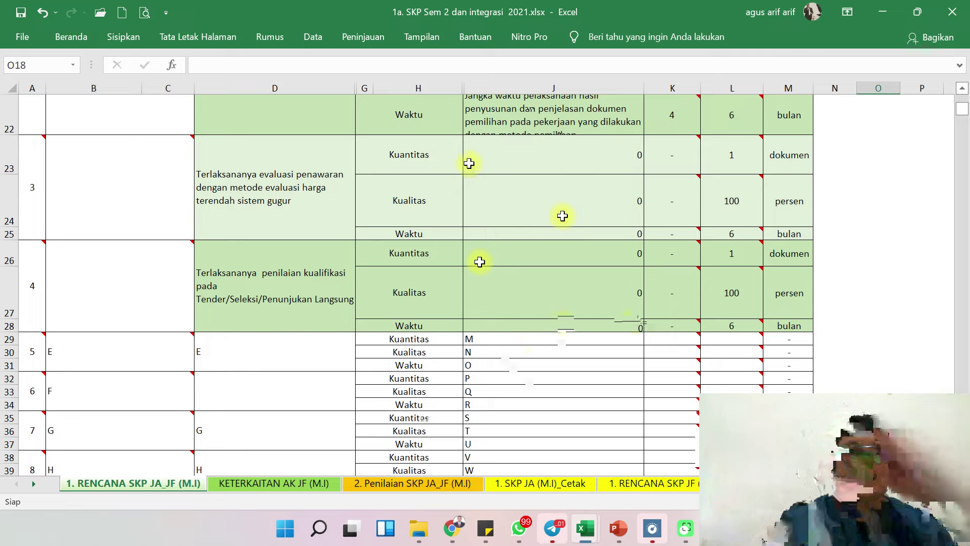
Step: Try to link the third plan's indicator in J23 to Form SKP Subag 1 Pengelolaan in 1 SKP Matriks SMK PNS.xlsx
key("ctrl+v")
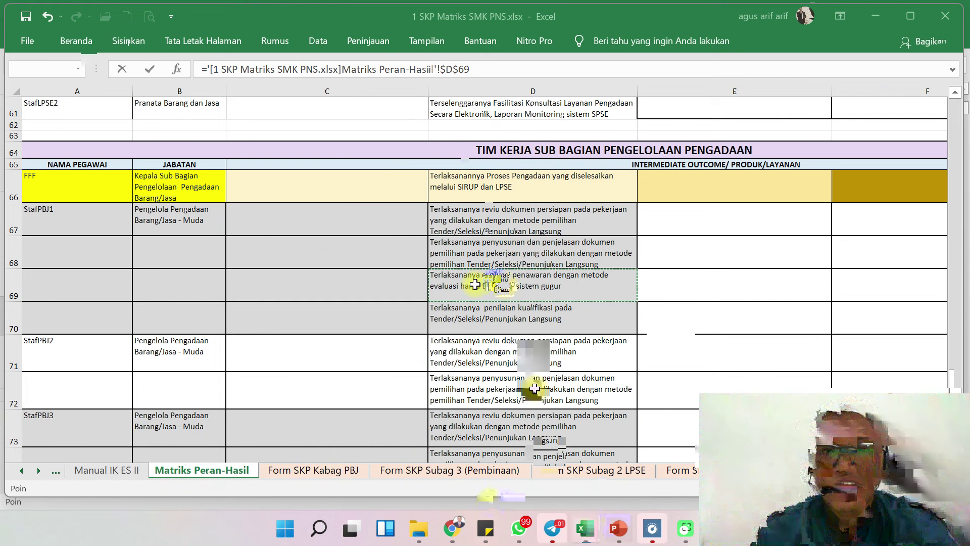
key("BackSpace")
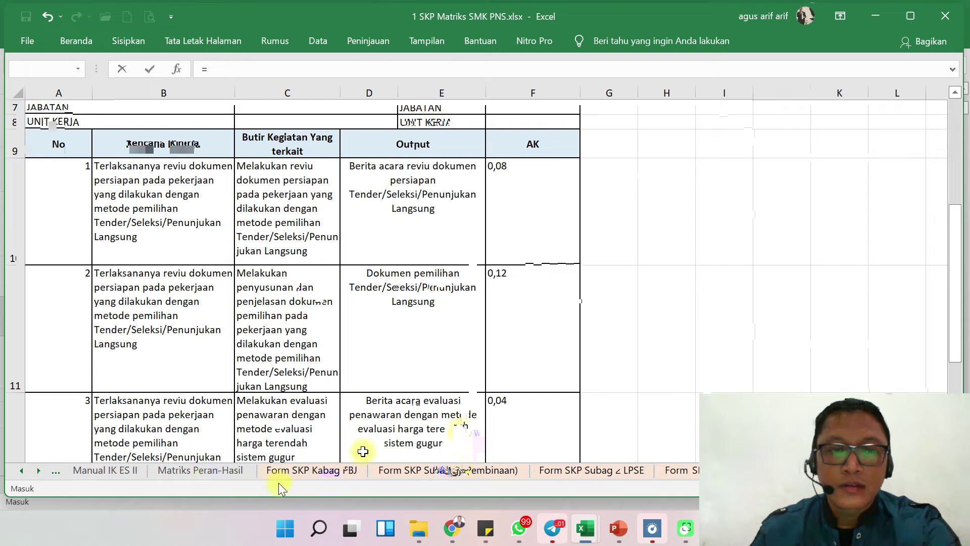
scroll(597, 308, "down", 1)
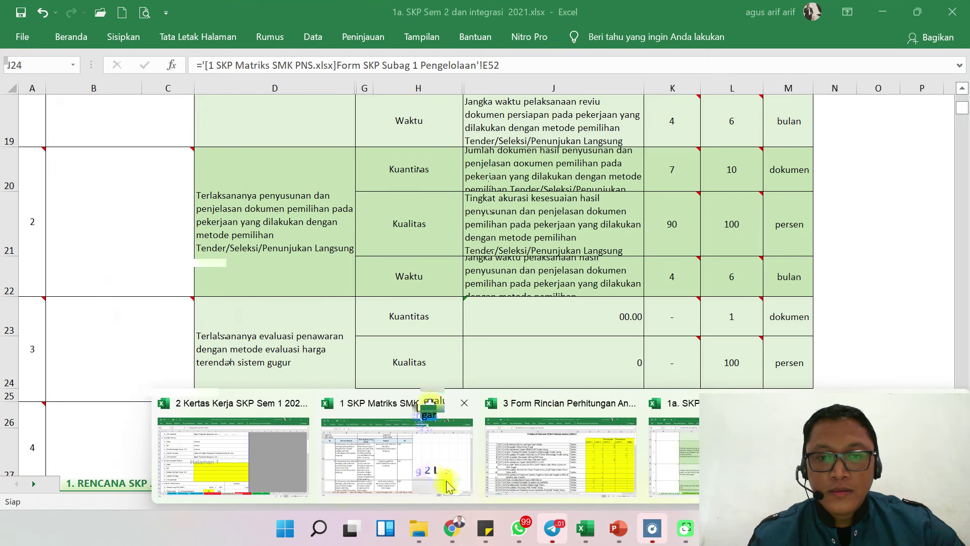
left_click(447, 482)
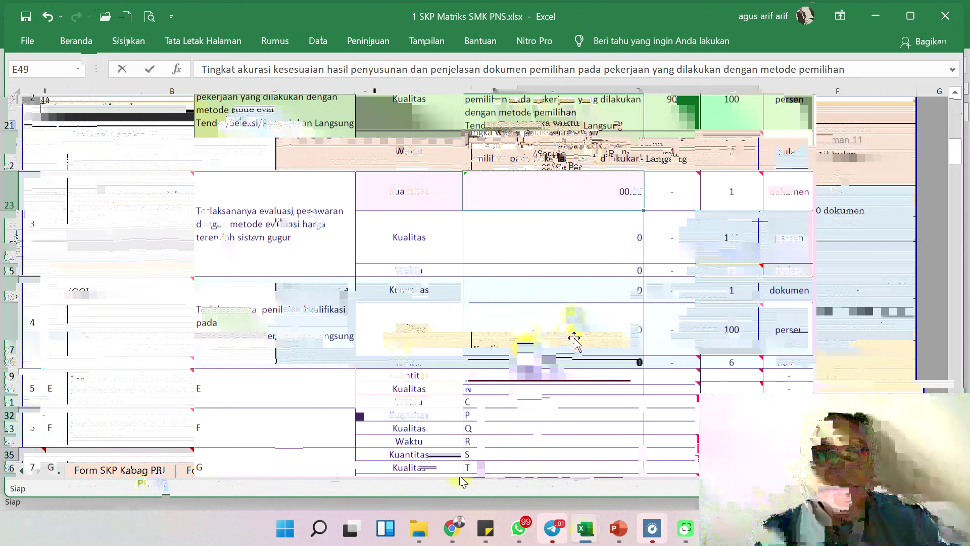
scroll(575, 338, "down", 7)
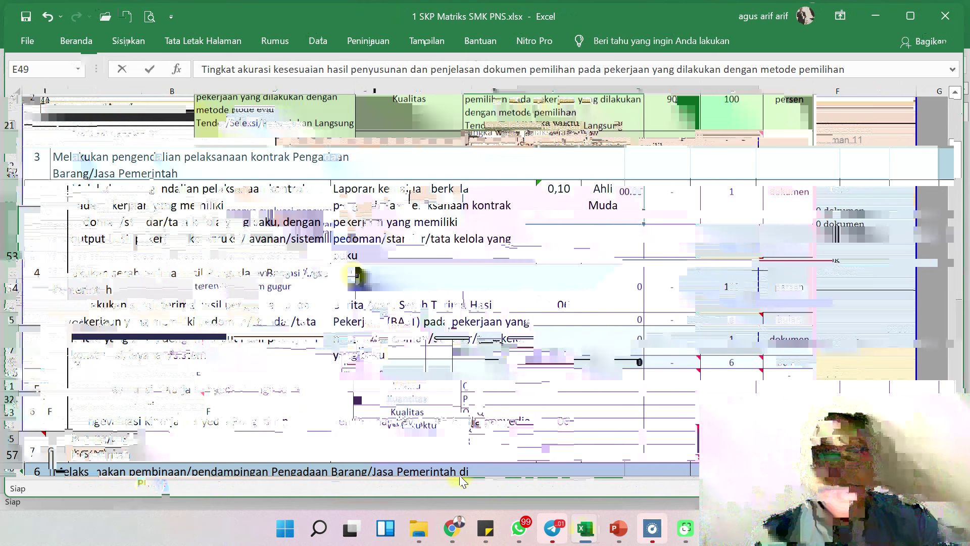
scroll(463, 481, "down", 1)
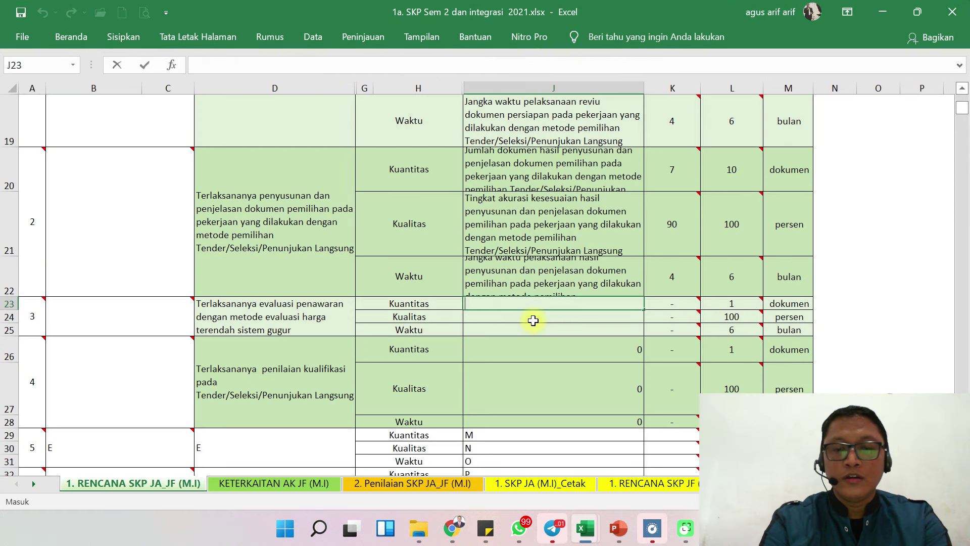
Step: Write the third plan's quantity, quality and time indicators for "evaluasi penawaran dengan metode evaluasi harga terendah sistem gugur" in J23:J25
type("Jum")
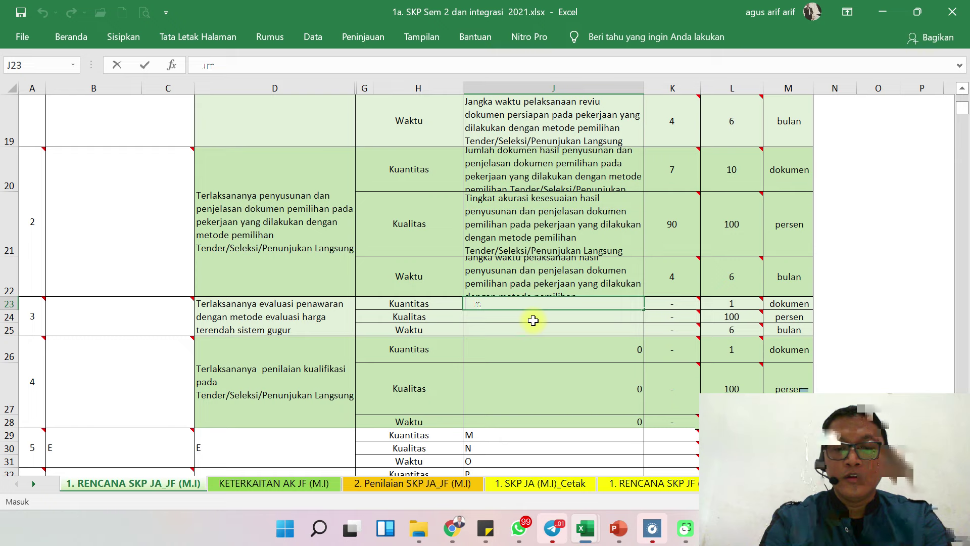
key("Return")
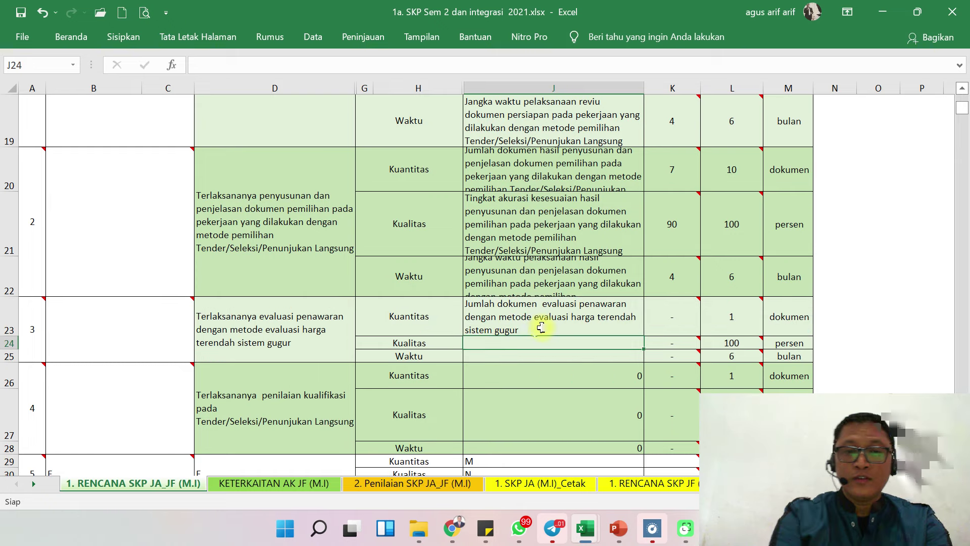
type("ka")
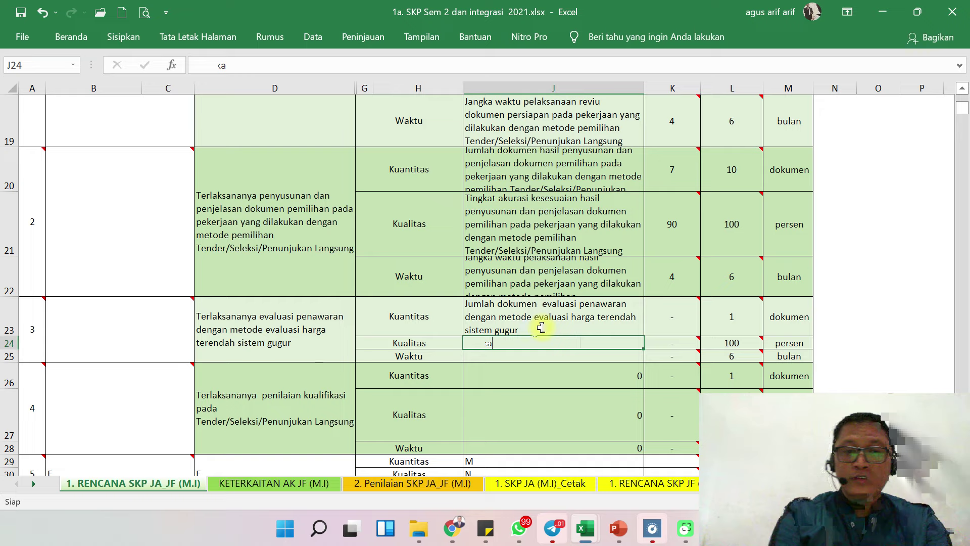
type("e")
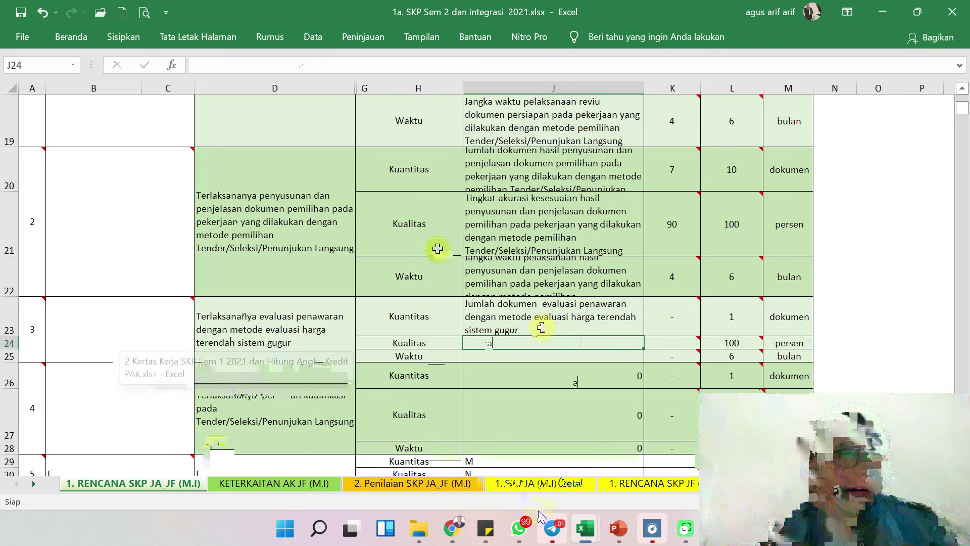
Step: Write the fourth plan's indicators in J26:J28, with "Jumlah dokumen hasil penilaian kualifikasi pada Tender/Seleksi/Penunjukan Langsung" for quantity
scroll(214, 445, "down", 2)
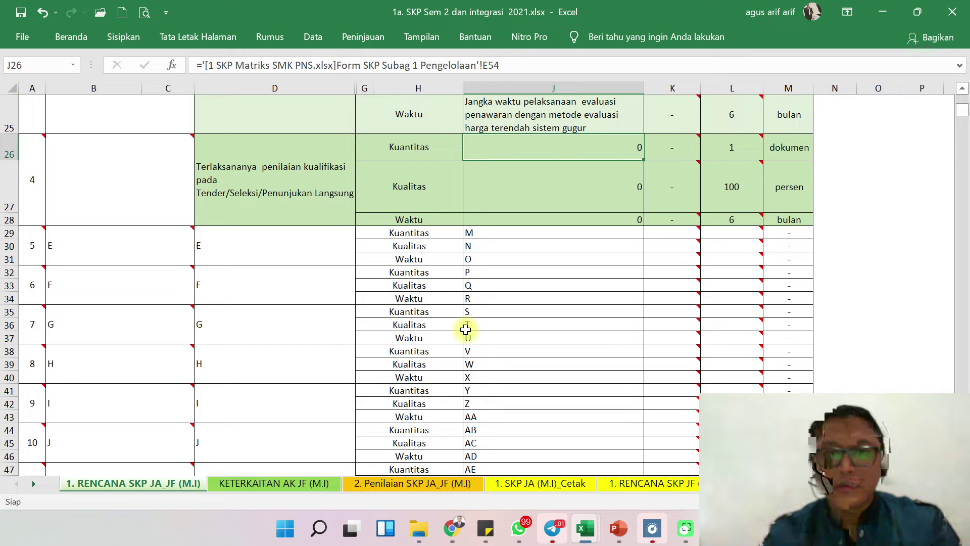
left_click(503, 145)
type("Jumlah dokumen hasi")
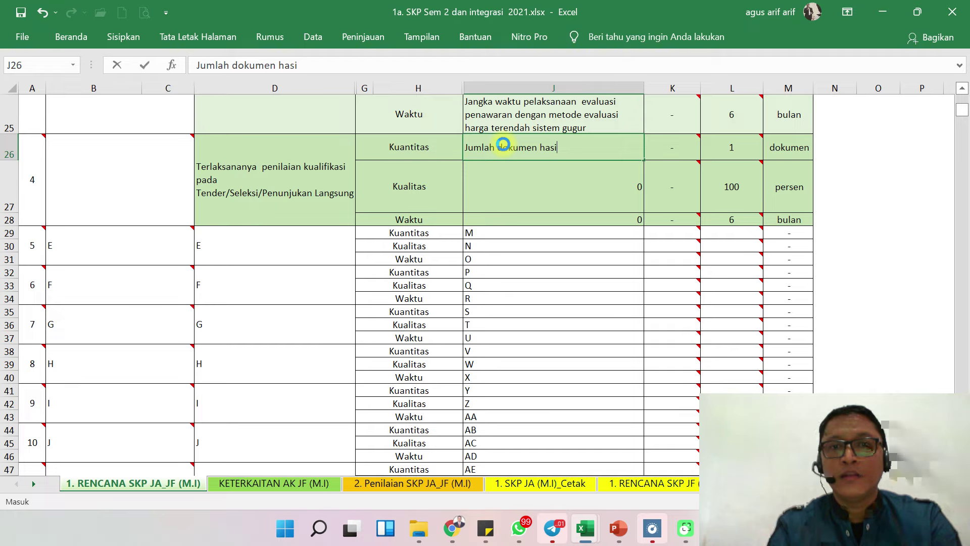
type("l penilaian kualifikasi pada Tender/Seleksi/Penunjukan Langsung")
key("Return")
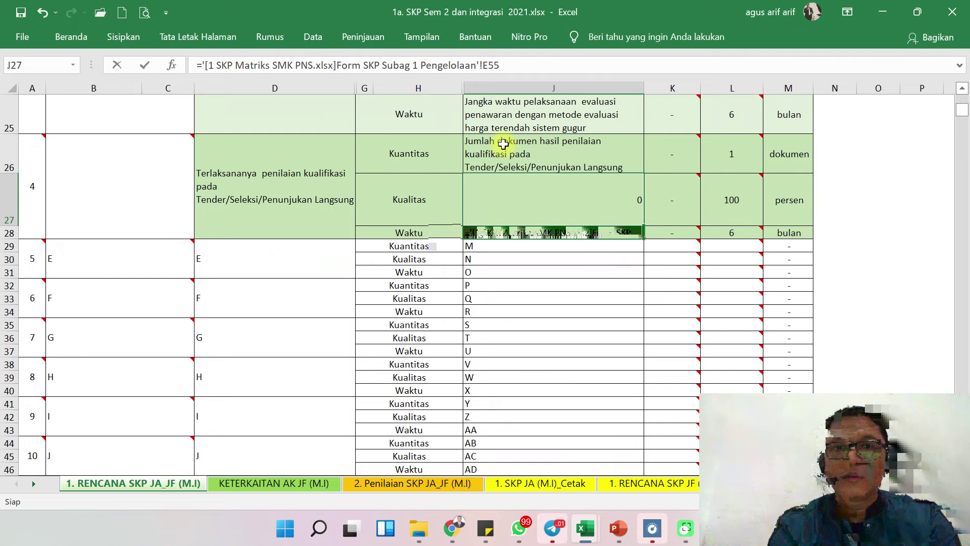
scroll(503, 144, "up", 5)
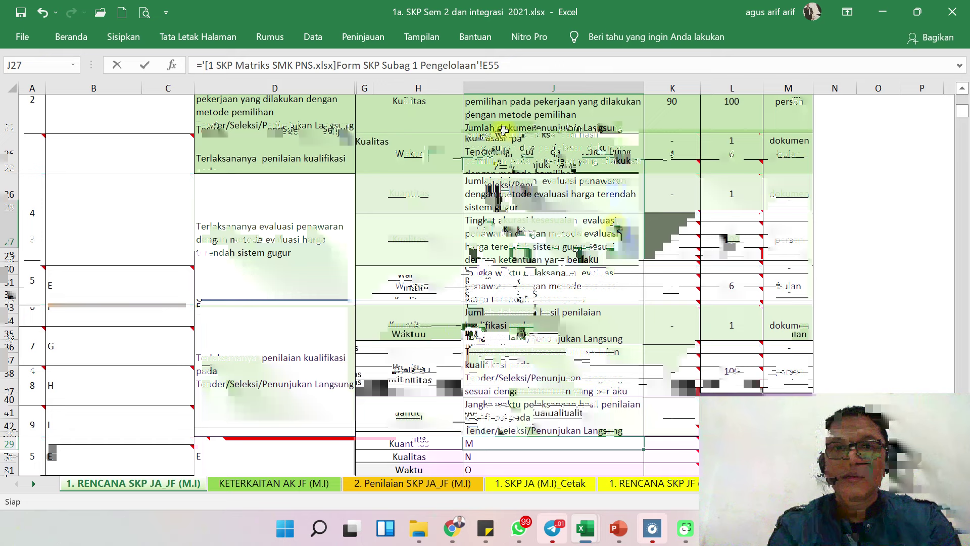
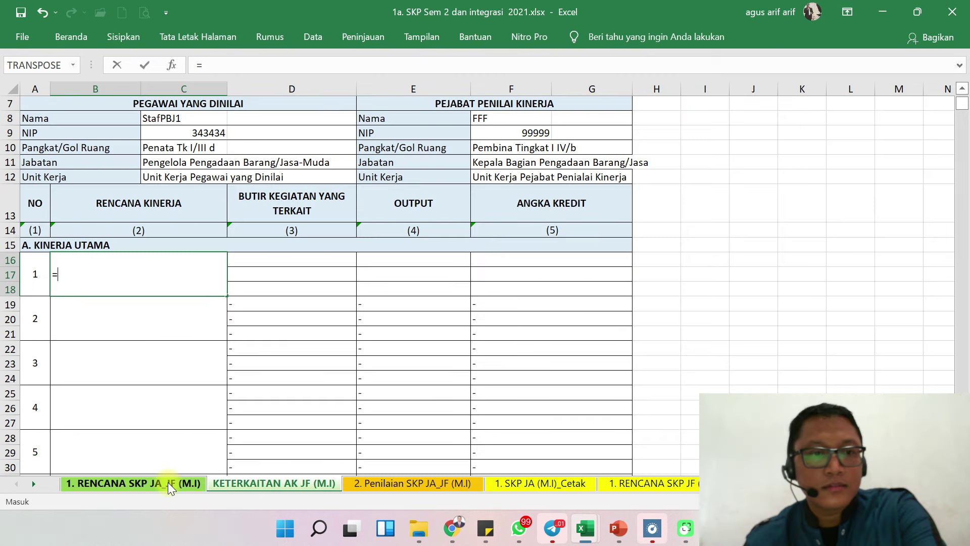
Step: In KETERKAITAN AK JF (M.I), fill row 16 with the first plan, its activity, output and 0,08 credit, and heighten the row
left_click(168, 482)
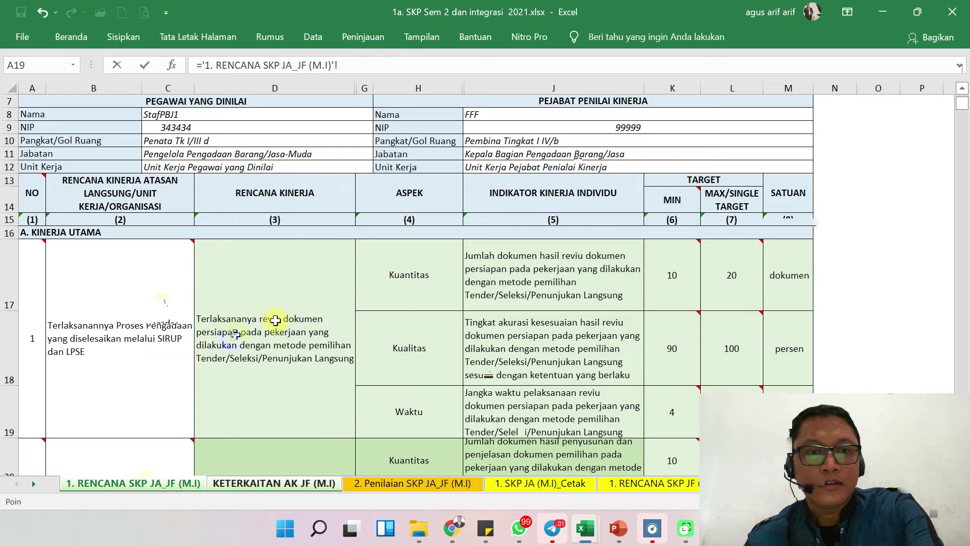
left_click(239, 482)
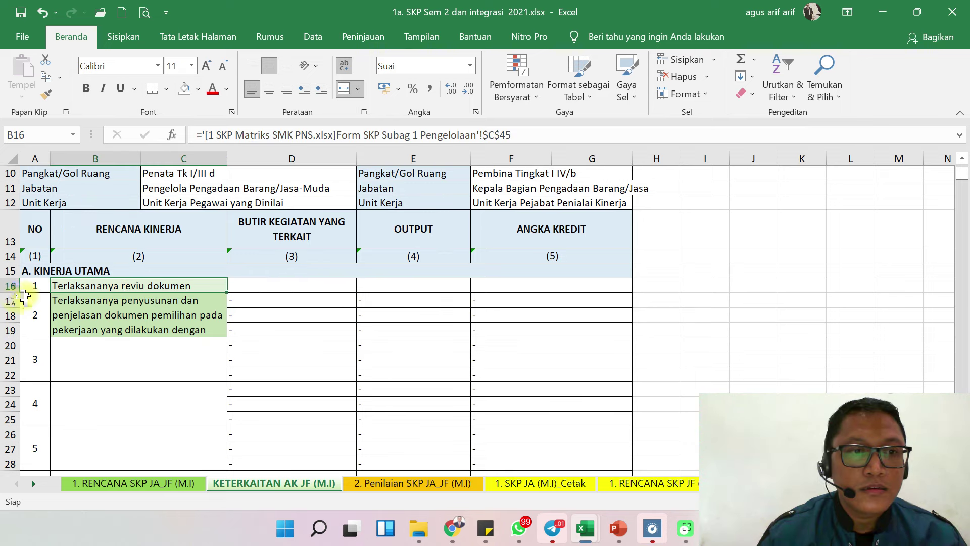
left_click_drag(25, 293, 17, 317)
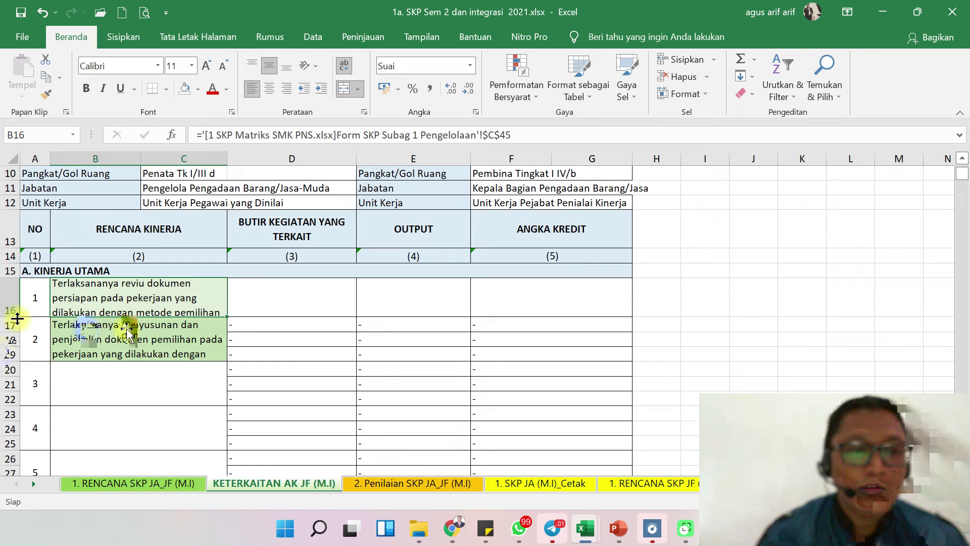
left_click_drag(17, 318, 15, 346)
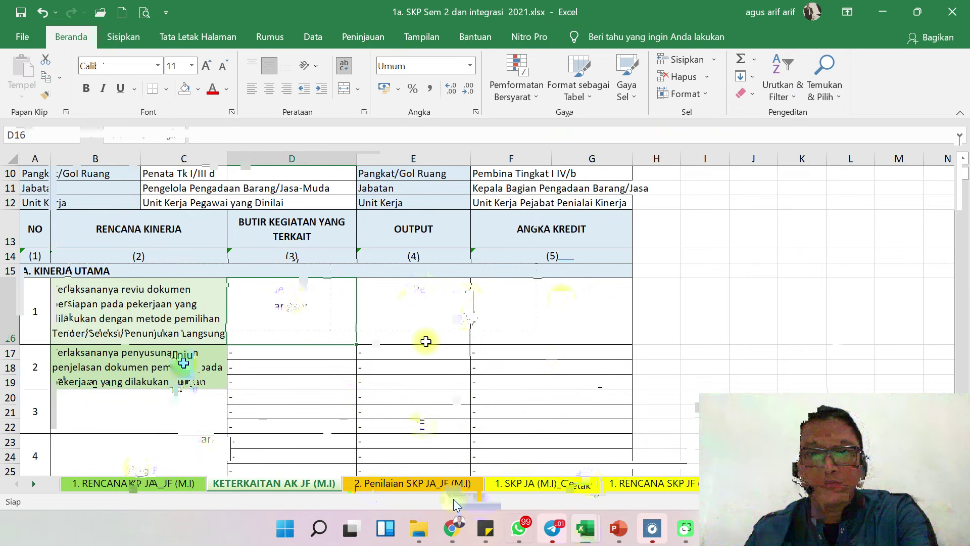
scroll(426, 342, "down", 1)
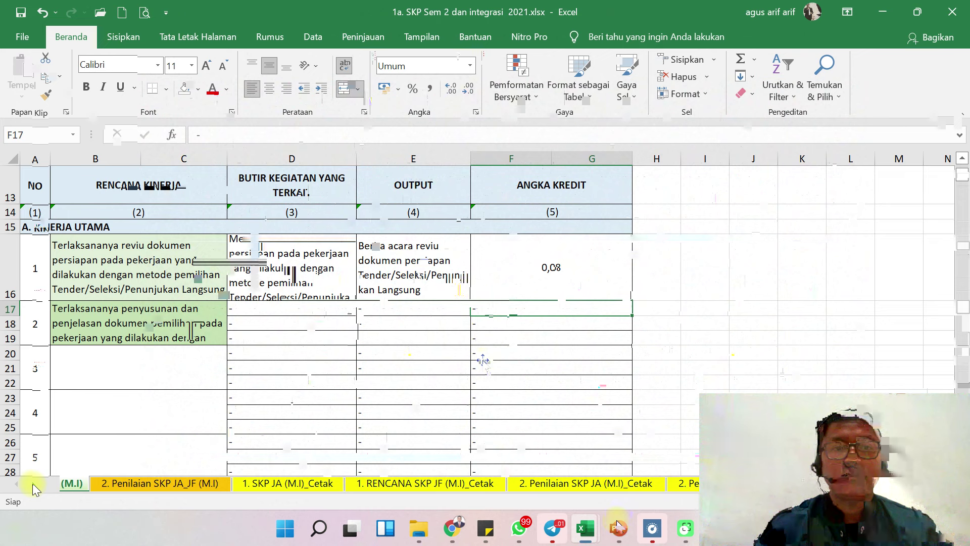
Step: Review the SKP templates in SE TATA CARA PENILAIAN KINERJA PEGAWAI NEGERI SIPIL TAHUN 2021.pdf and the activity targets in the semester 1 SKP sheet
left_click(619, 527)
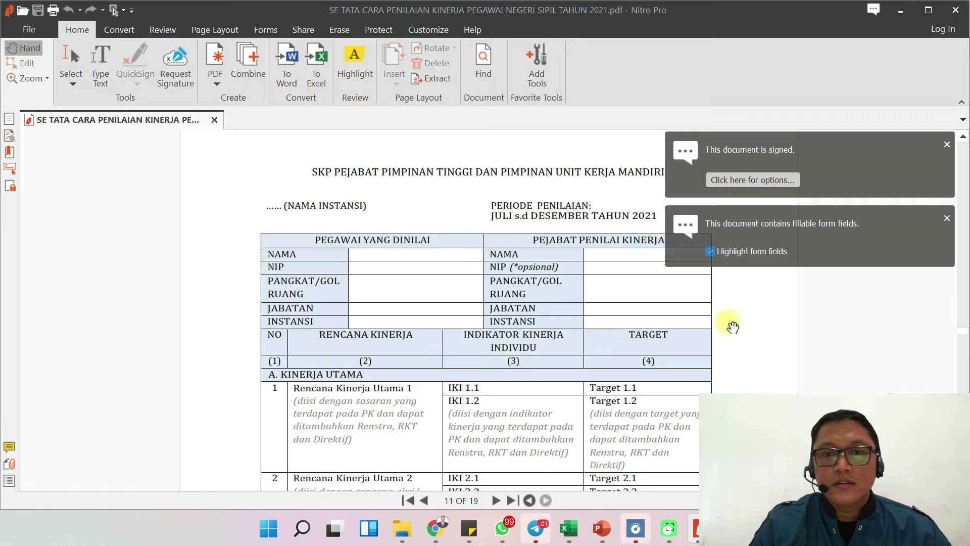
scroll(733, 328, "up", 1)
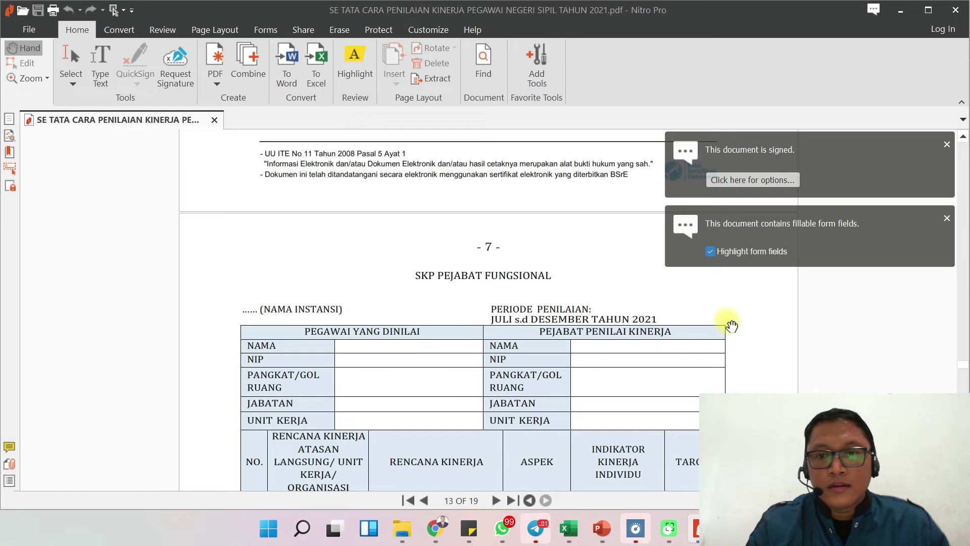
scroll(731, 325, "down", 1)
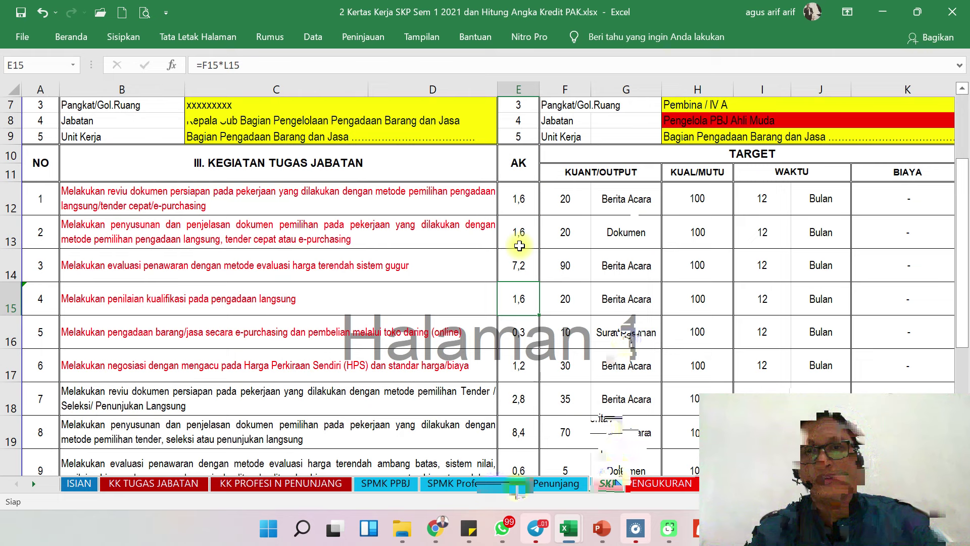
scroll(520, 246, "down", 1)
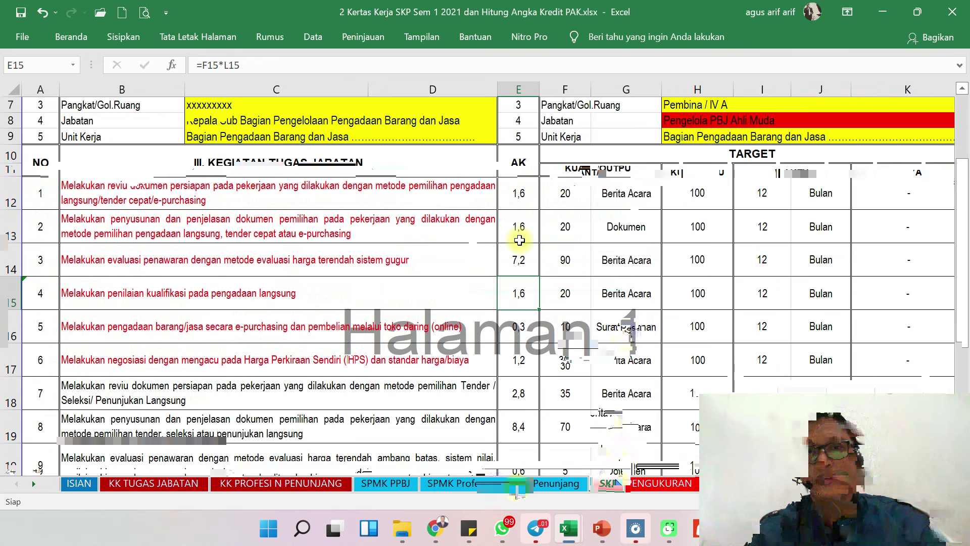
scroll(520, 241, "down", 1)
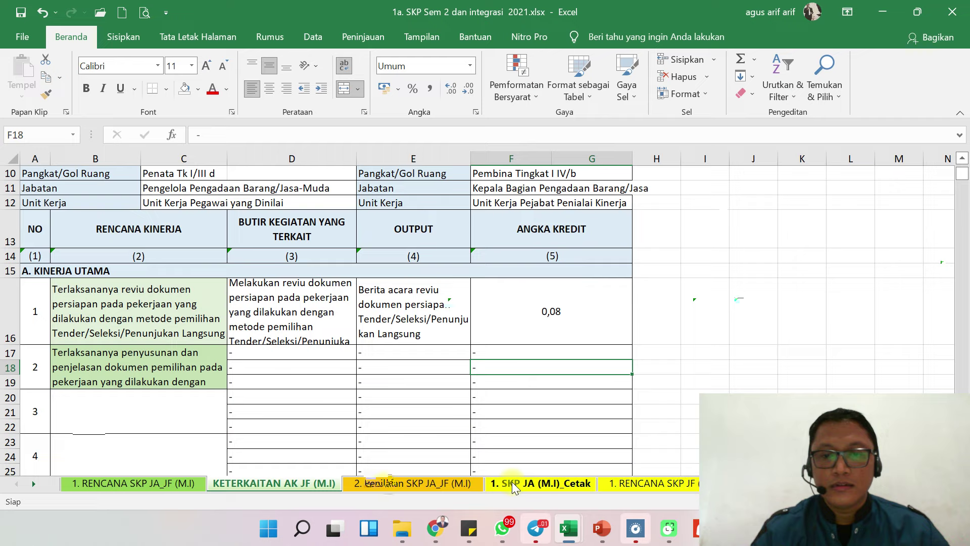
Step: Review the printable SKP sheet and the Keterangan, Realisasi and achievement columns of row 15 in 2. Penilaian SKP JA_JF (M.I)
left_click(511, 481)
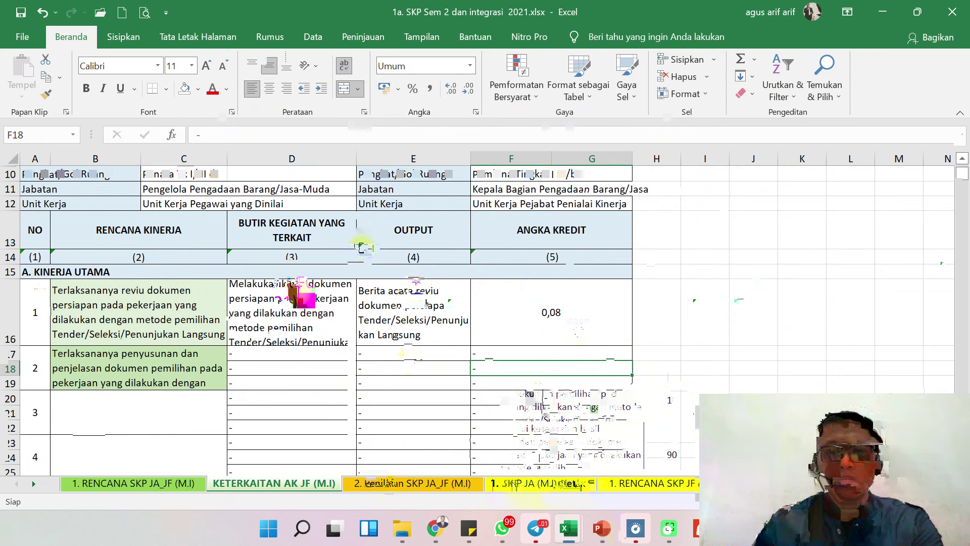
scroll(608, 342, "up", 3)
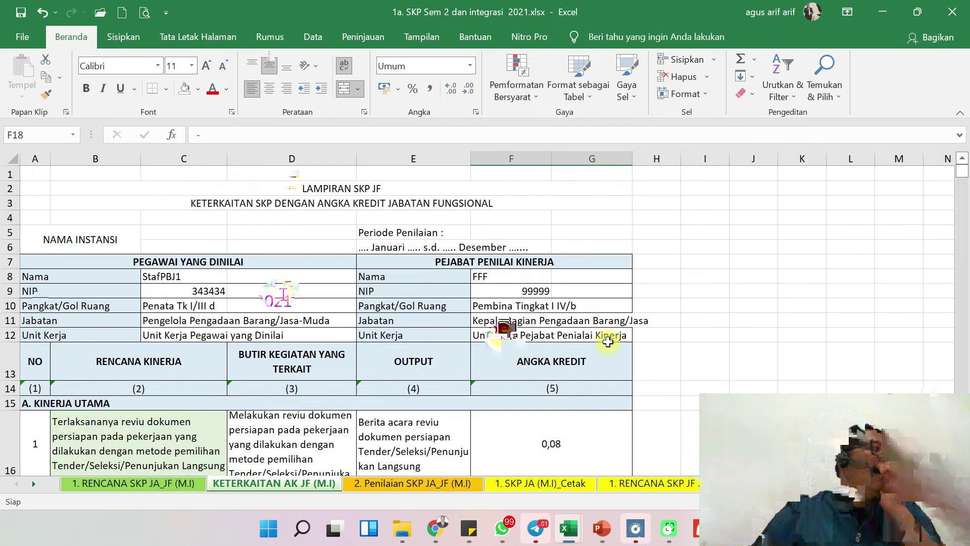
left_click(444, 485)
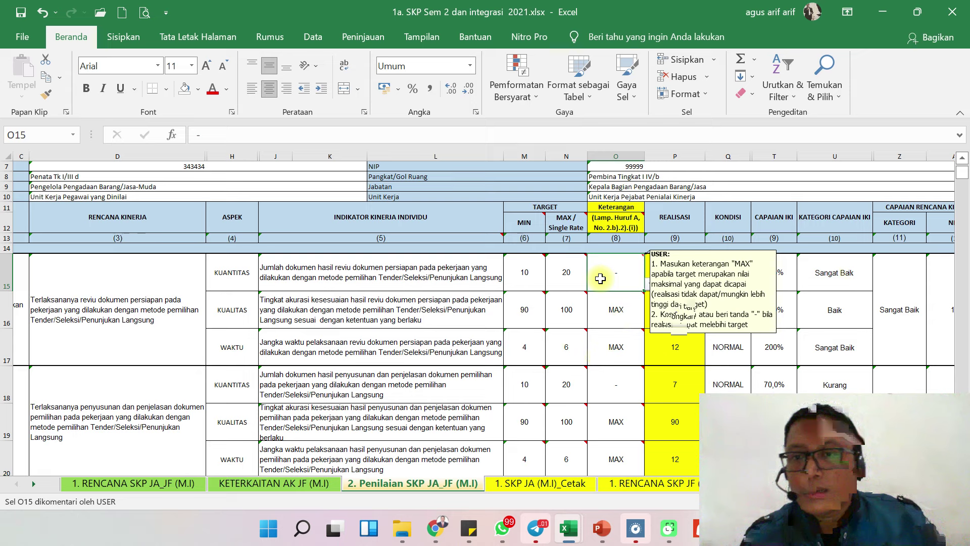
mouse_move(616, 325)
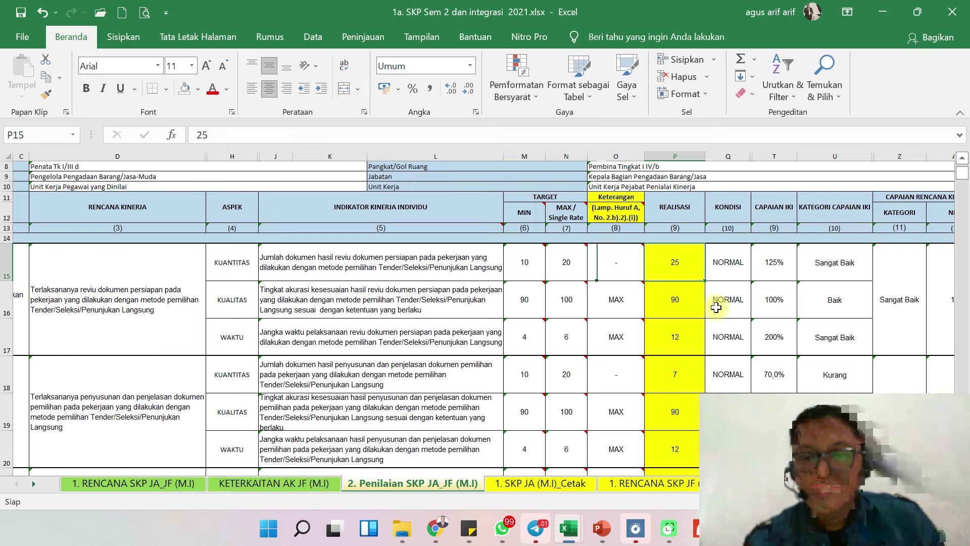
key("Right")
key("Right")
key("Right")
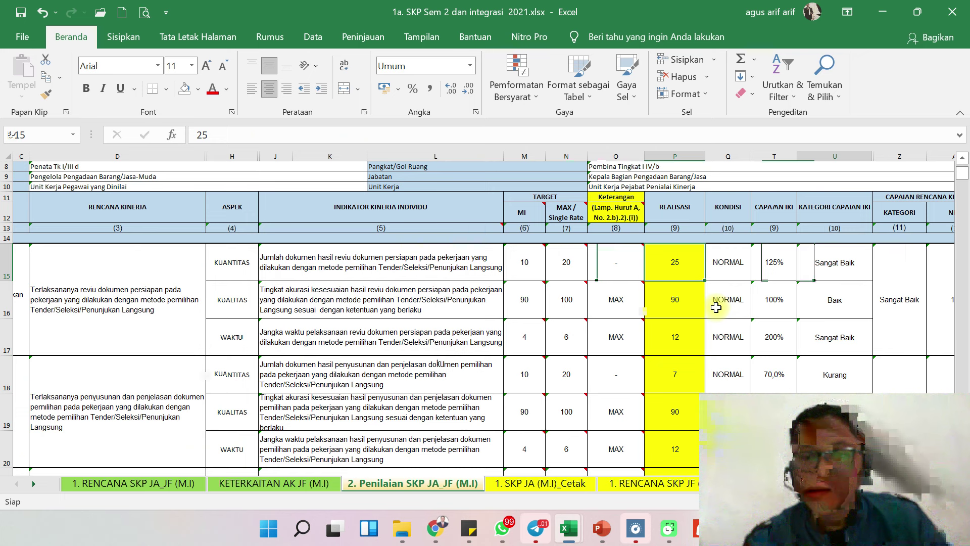
key("Right")
key("Right")
key("Right")
key("Right")
key("Right")
key("Right")
key("Right")
key("Right")
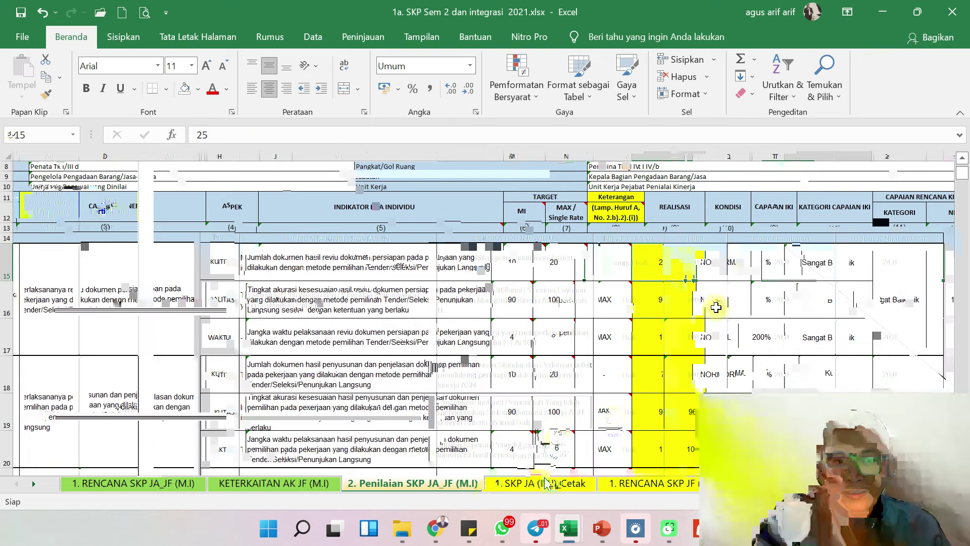
Step: Review the print sheets, 3. Penilaian Prestasi Kerja, and the January-June and July-December score formulas in 5. INTEGRASI
left_click(545, 483)
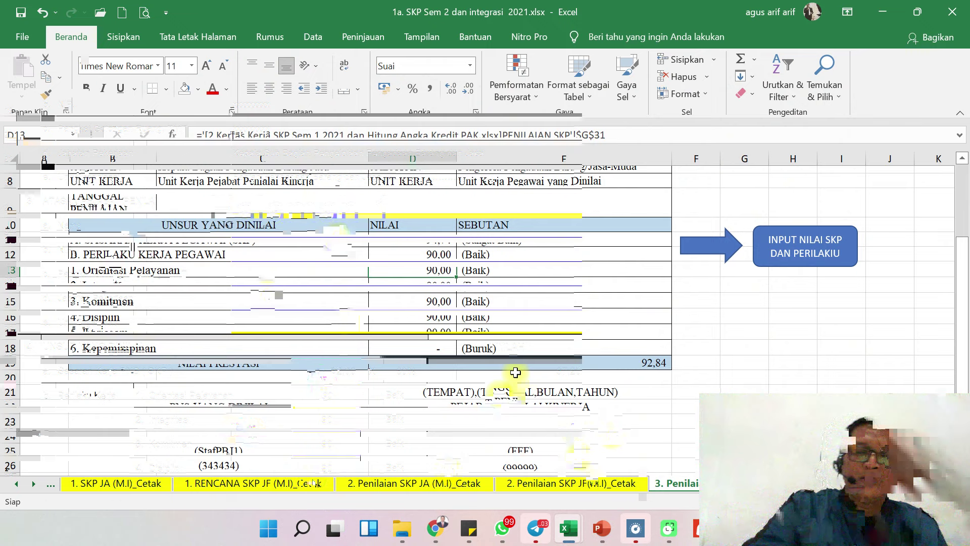
scroll(515, 372, "down", 1)
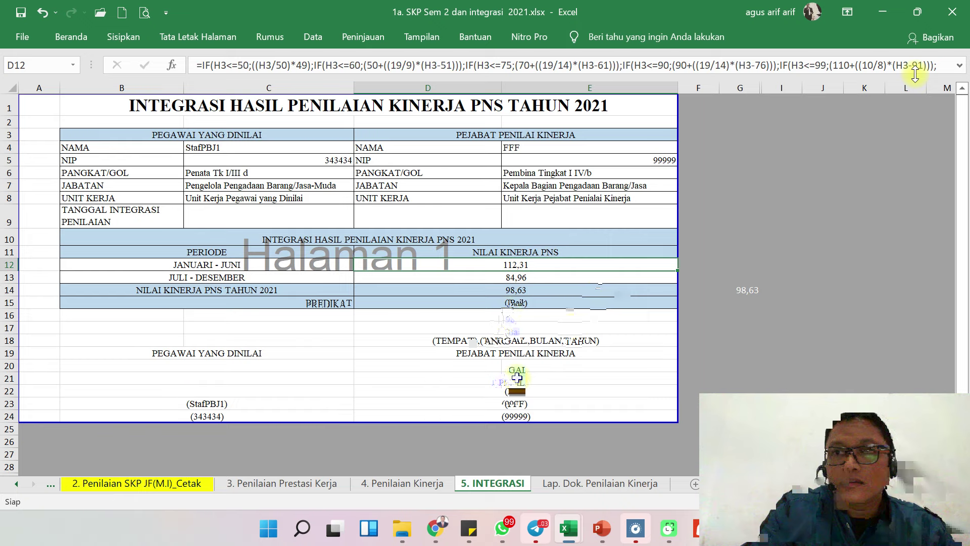
left_click_drag(916, 74, 916, 103)
left_click(504, 309)
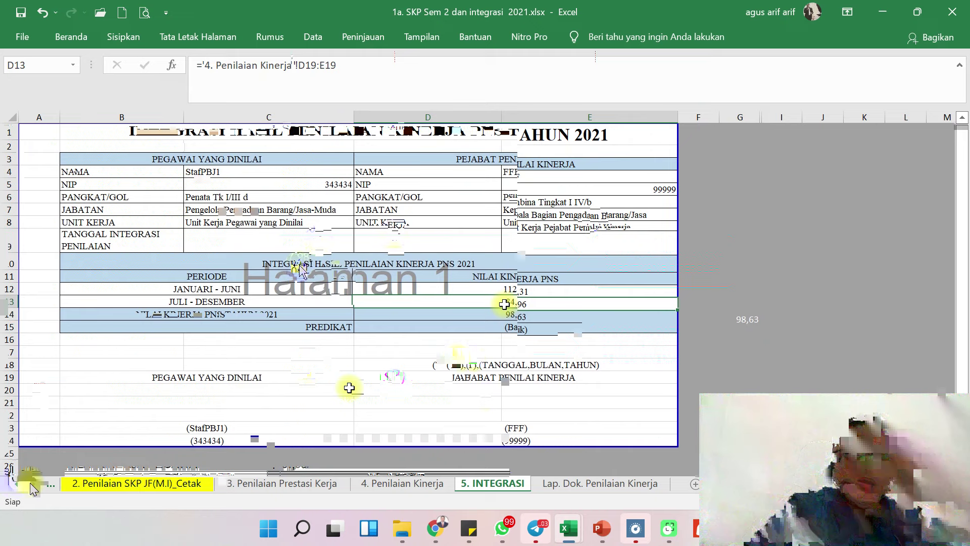
Step: Return to the first plan's credit in KETERKAITAN AK JF (M.I) and open its source workbook, 2 Kertas Kerja SKP Sem 1 2021
left_click(30, 486)
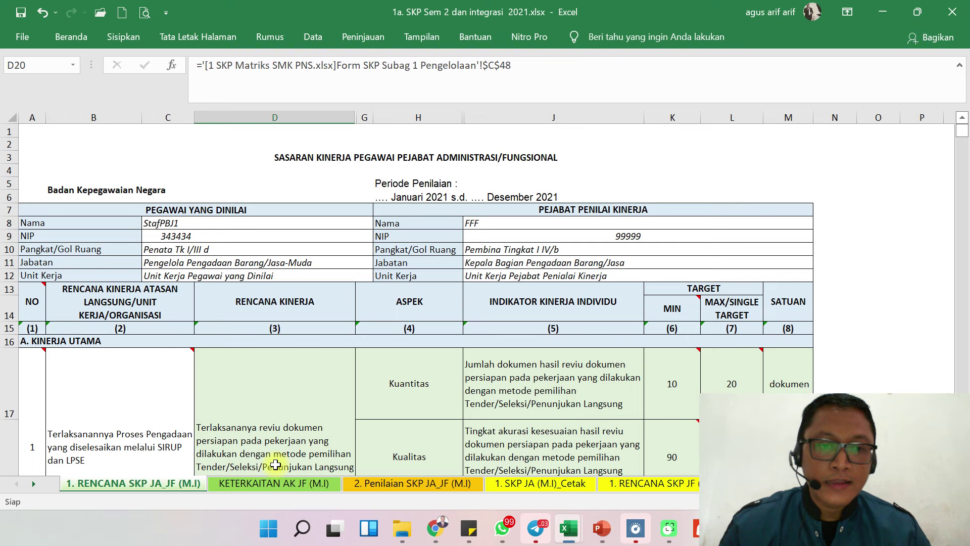
left_click(274, 483)
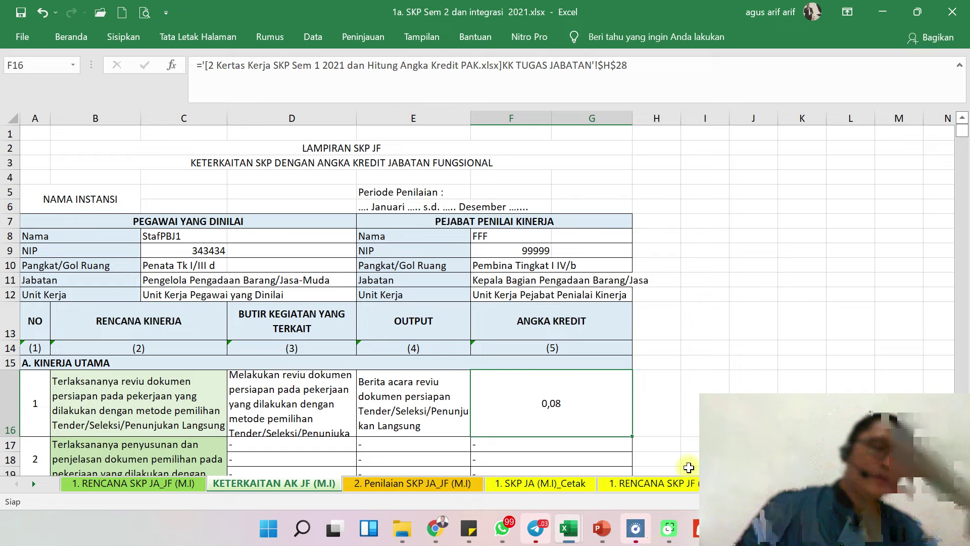
scroll(689, 468, "down", 1)
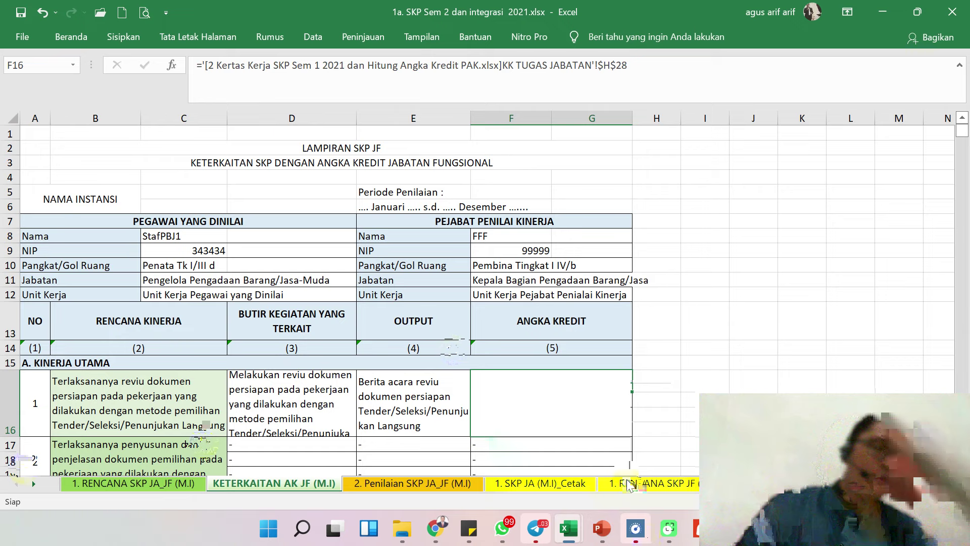
left_click(566, 455)
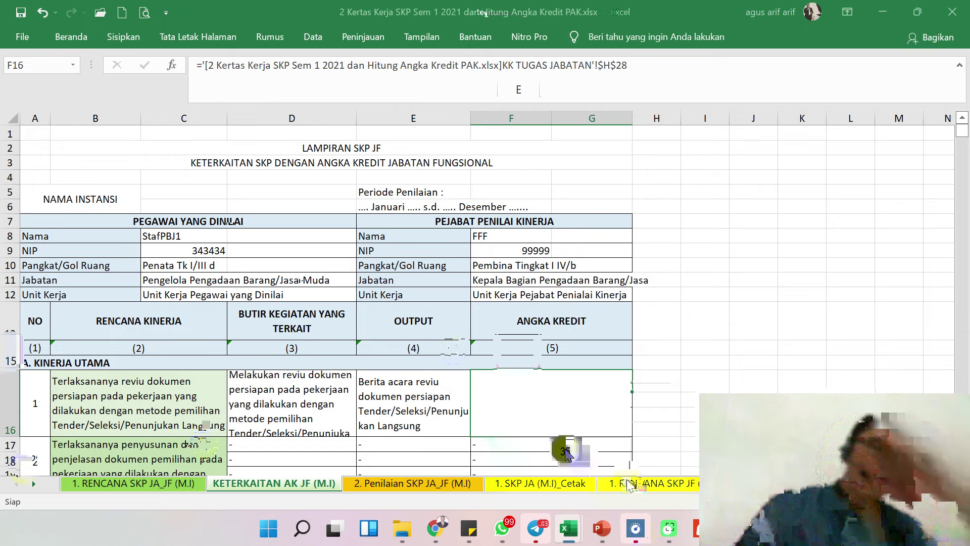